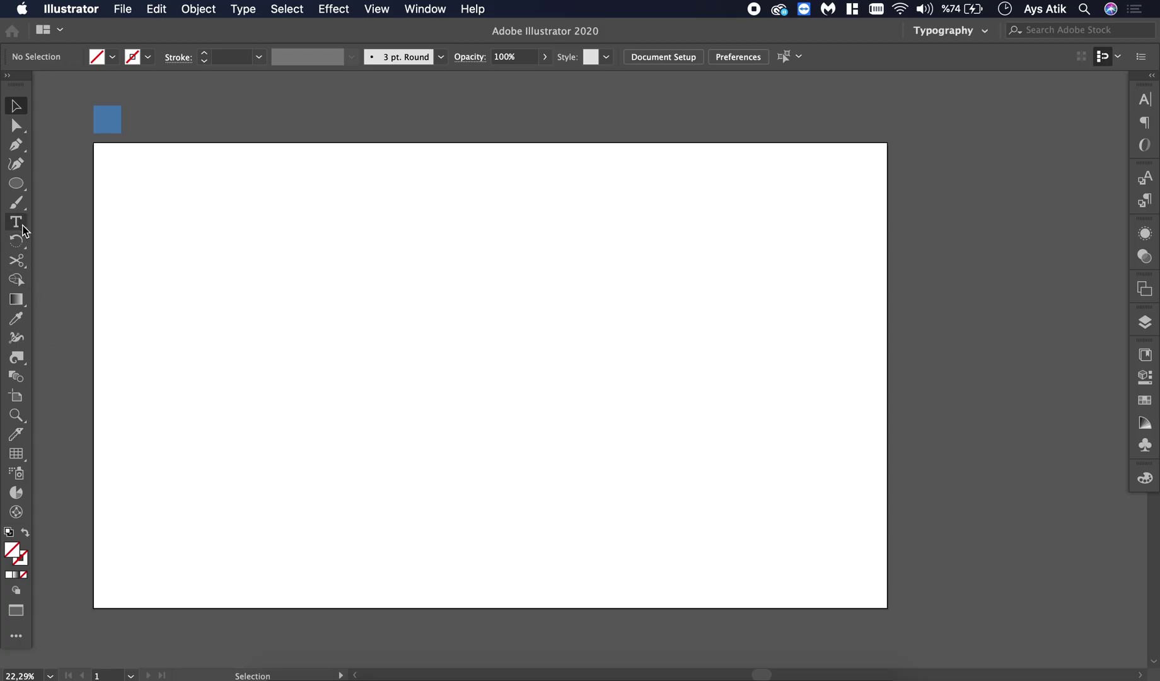
Add the point text "COMES IN WAVES" at 72 pt in the lower part of the artboard
click(16, 221)
click(251, 546)
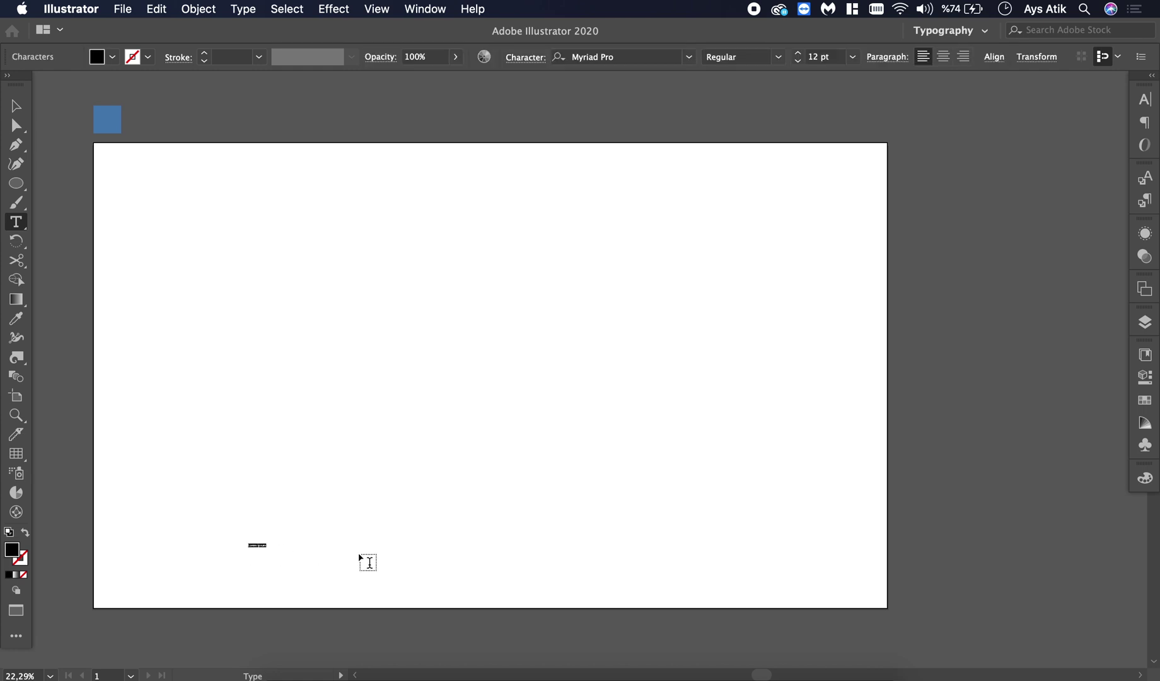
click(852, 56)
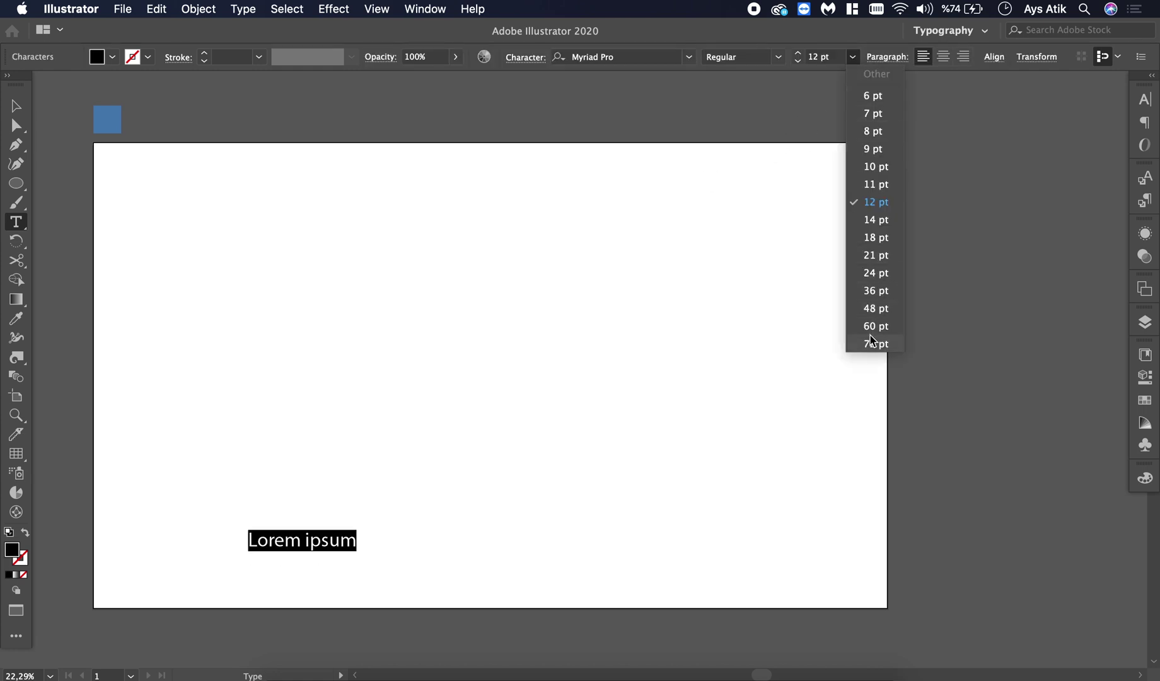
click(873, 343)
text(COMES IN WAVES)
Set the text's font to Blackoak Std and shift the line slightly right and down
click(10, 111)
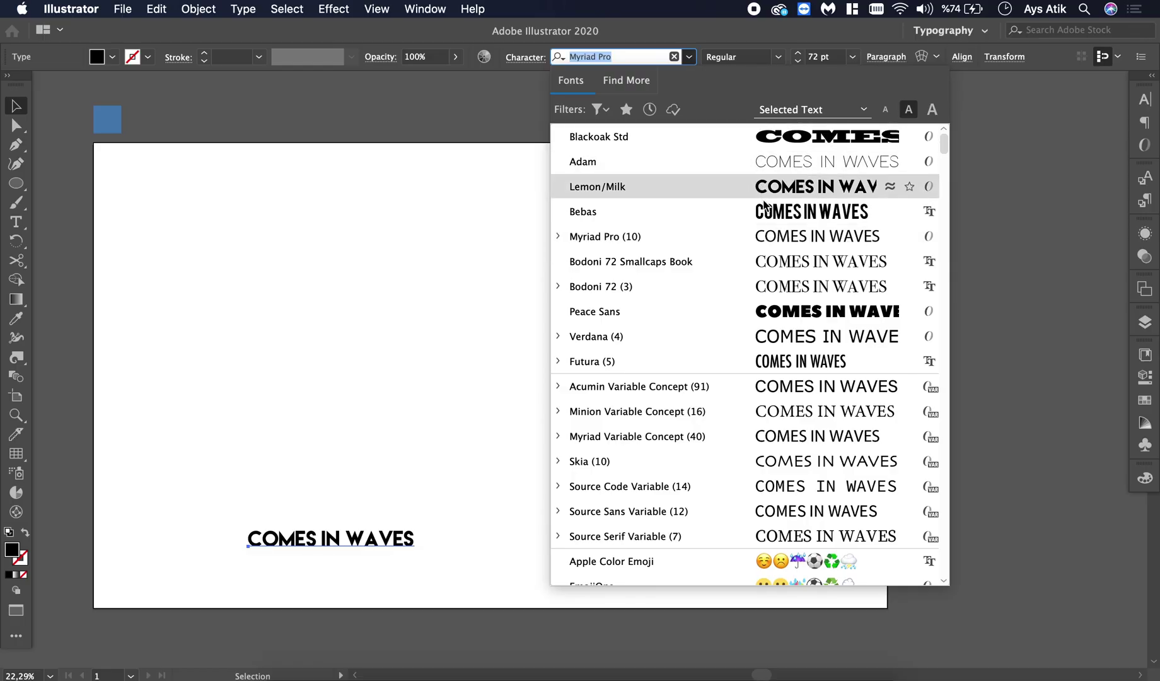
click(819, 144)
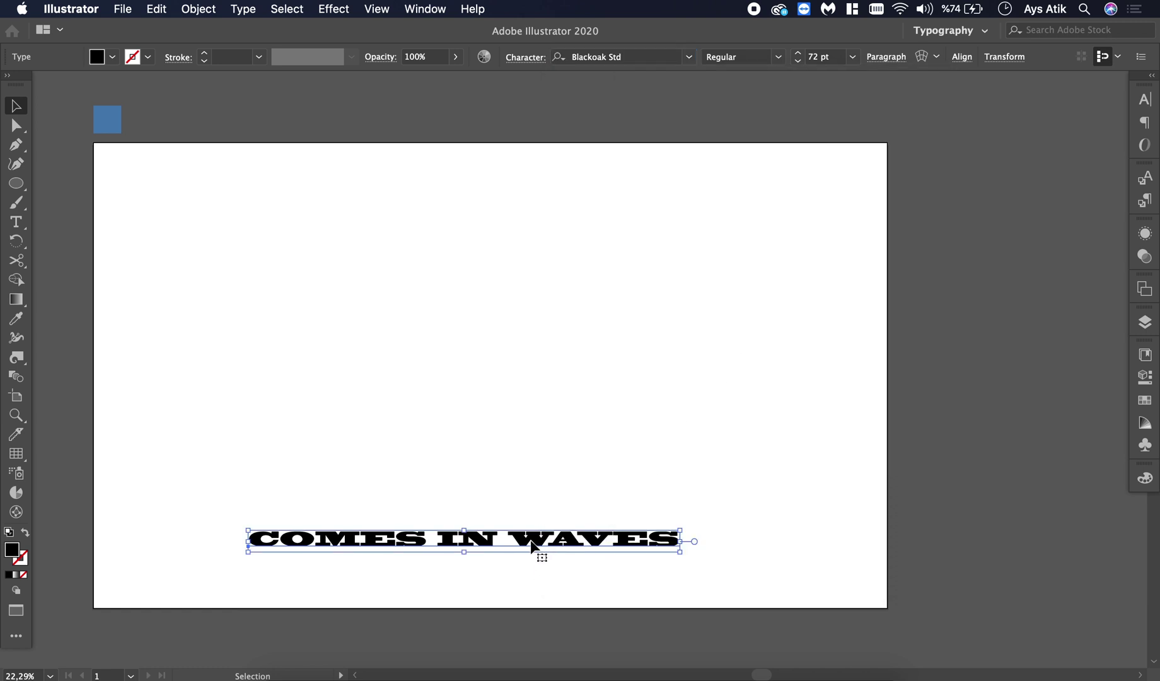
drag(530, 544, 551, 557)
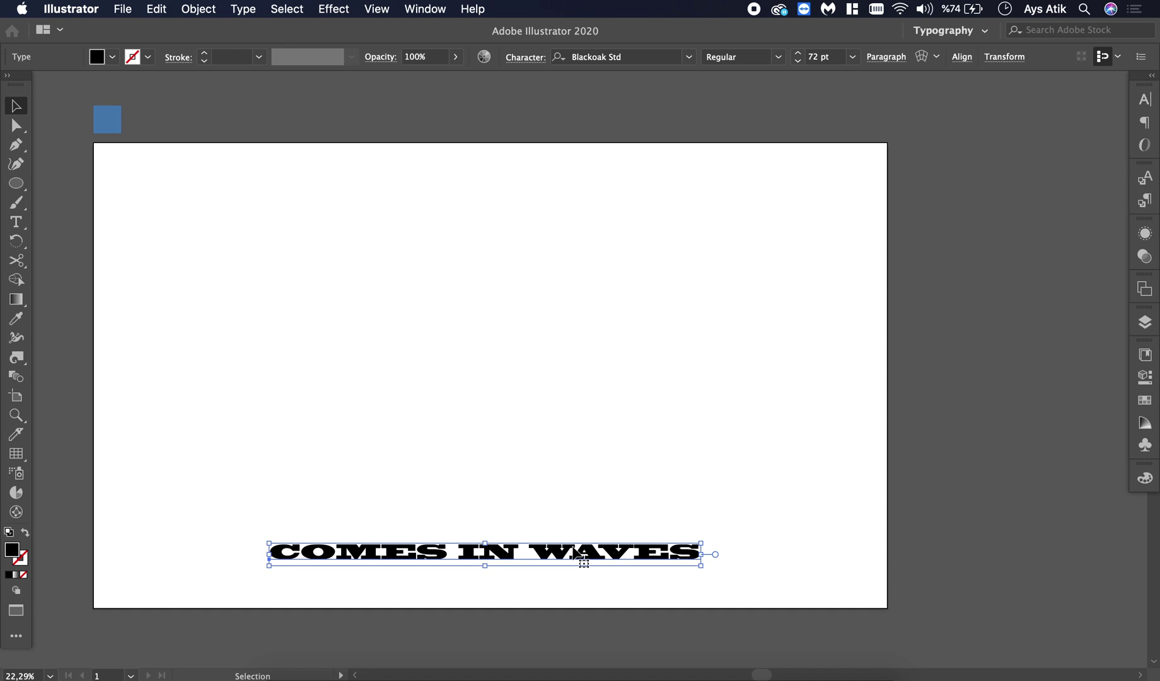
Duplicate the text straight above the original and fill the copy with the blue of the sample square
drag(573, 553, 564, 382)
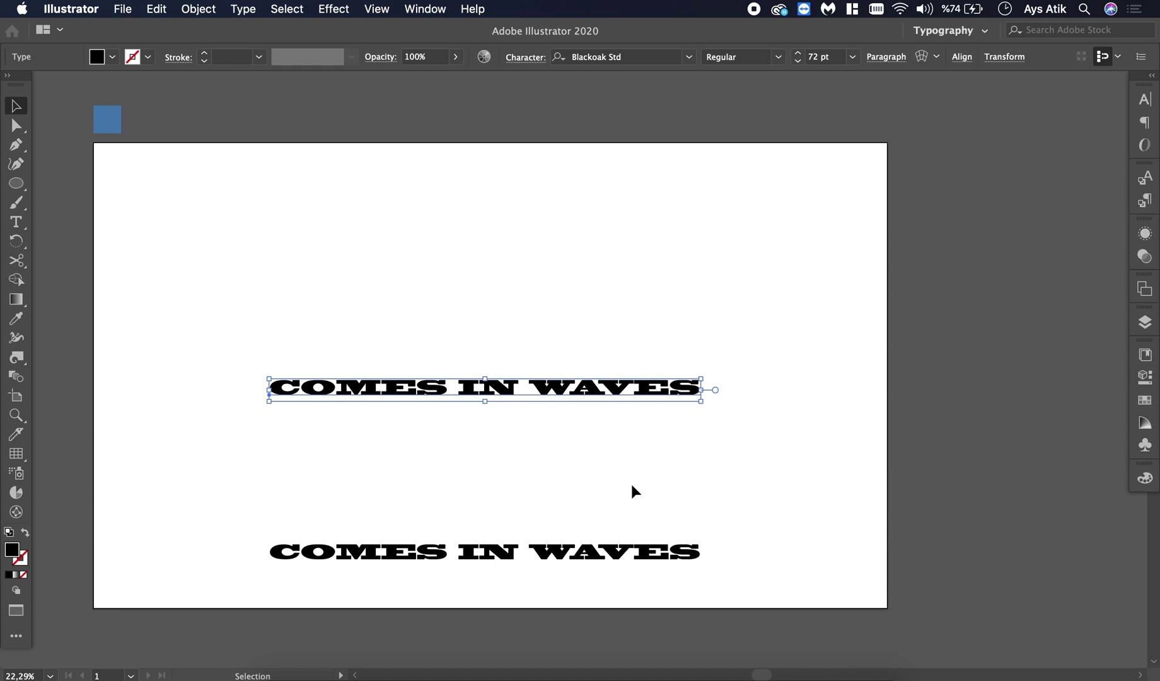
key(i)
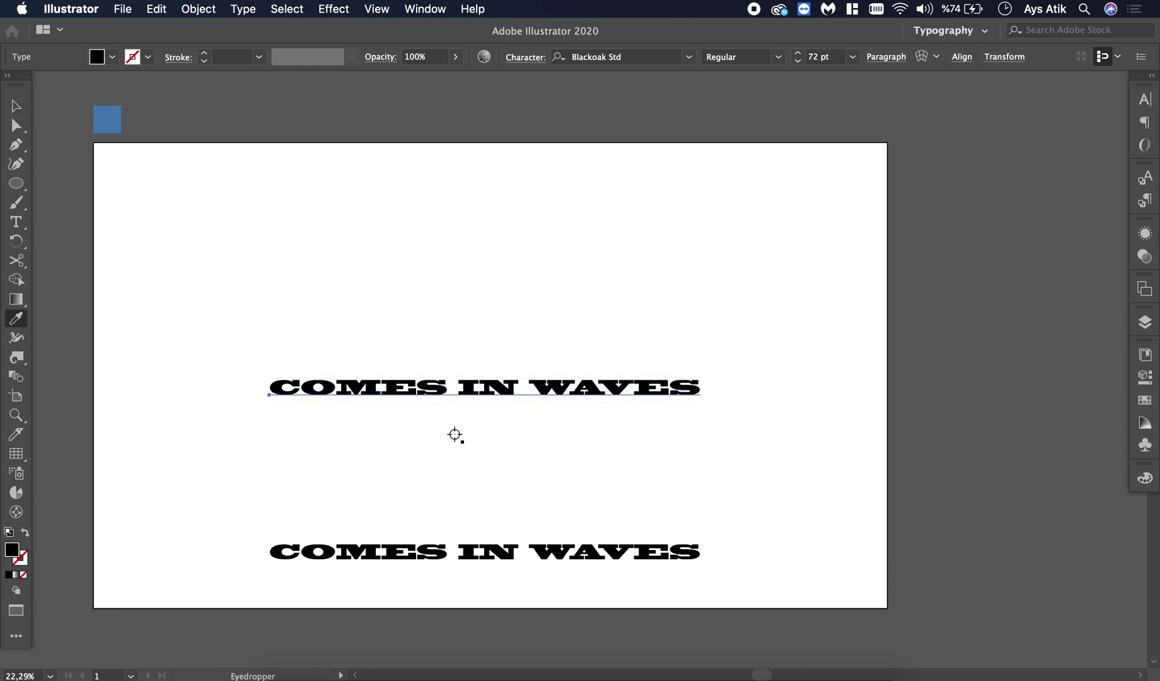
click(112, 119)
key(v)
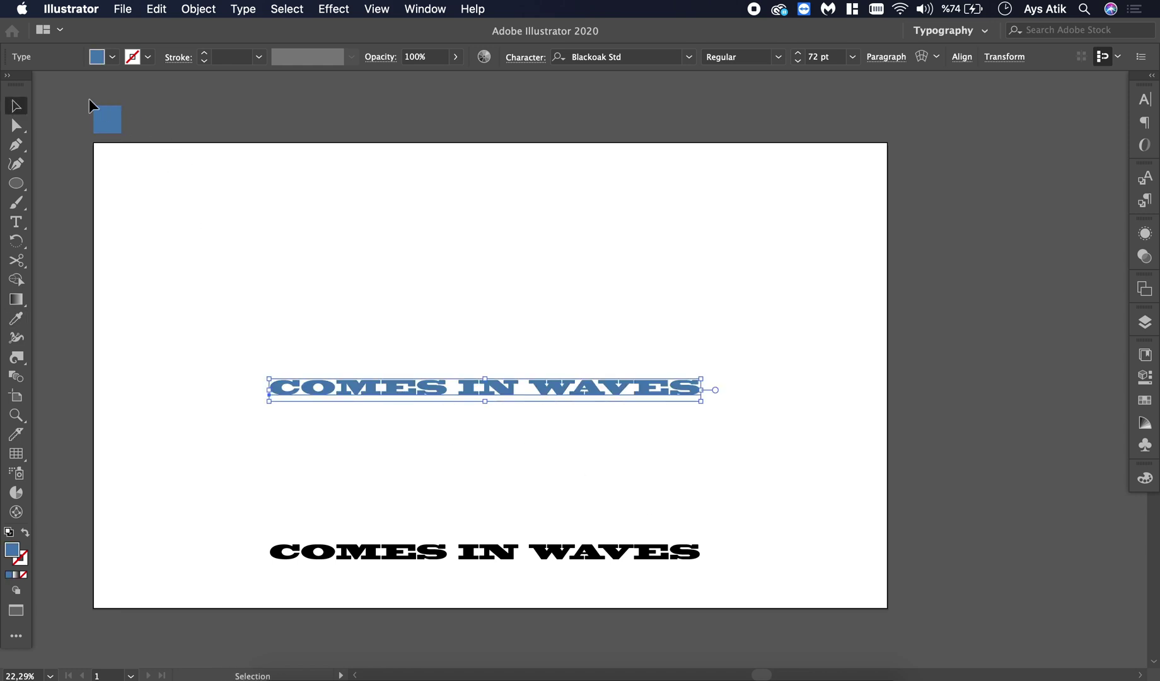
Fill the lower text line with the artboard's white using the Eyedropper
click(443, 557)
key(i)
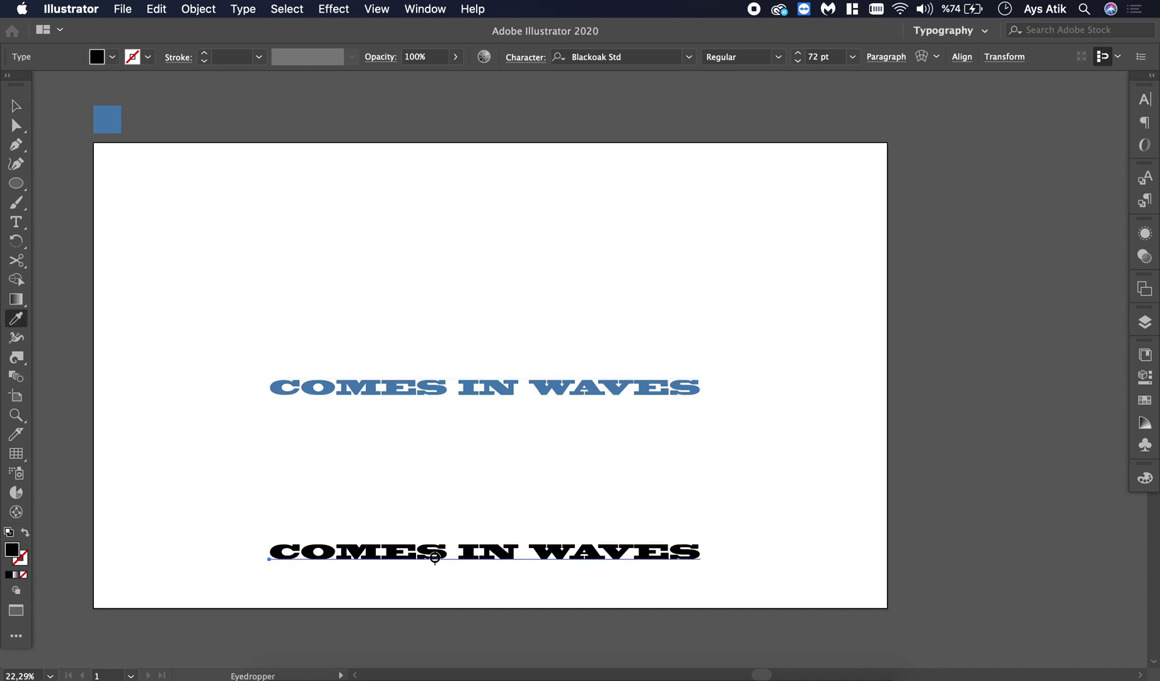
click(717, 510)
key(v)
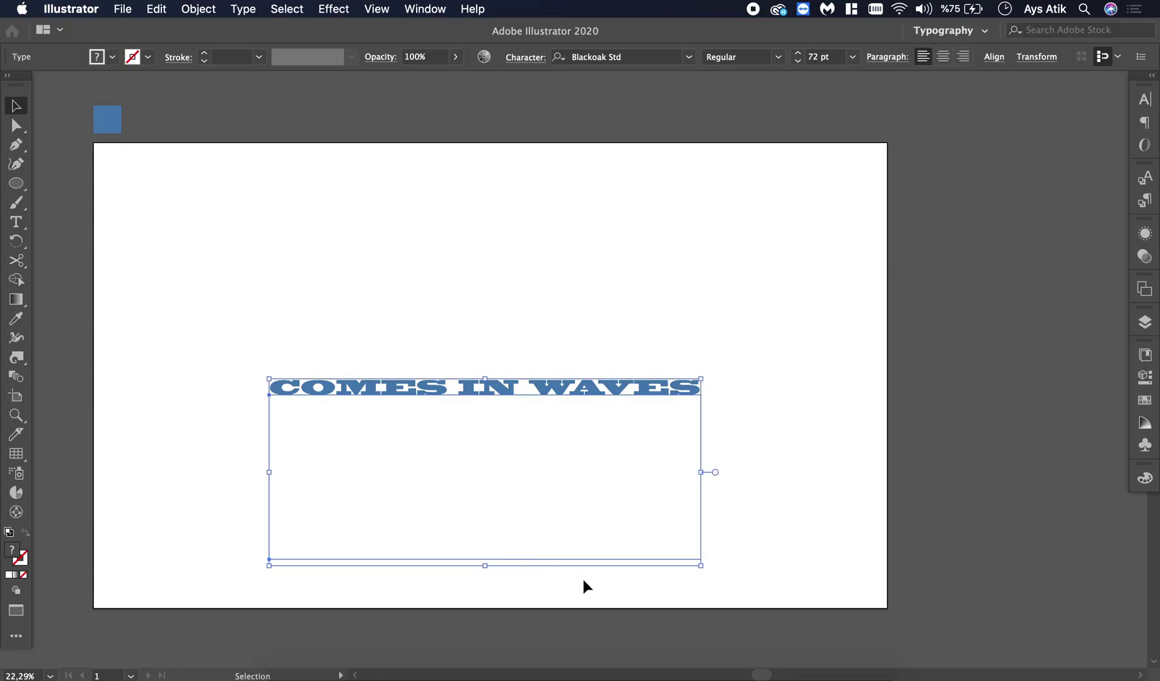
Make a blend from the blue and white text lines and move it to the artboard's right side
click(190, 7)
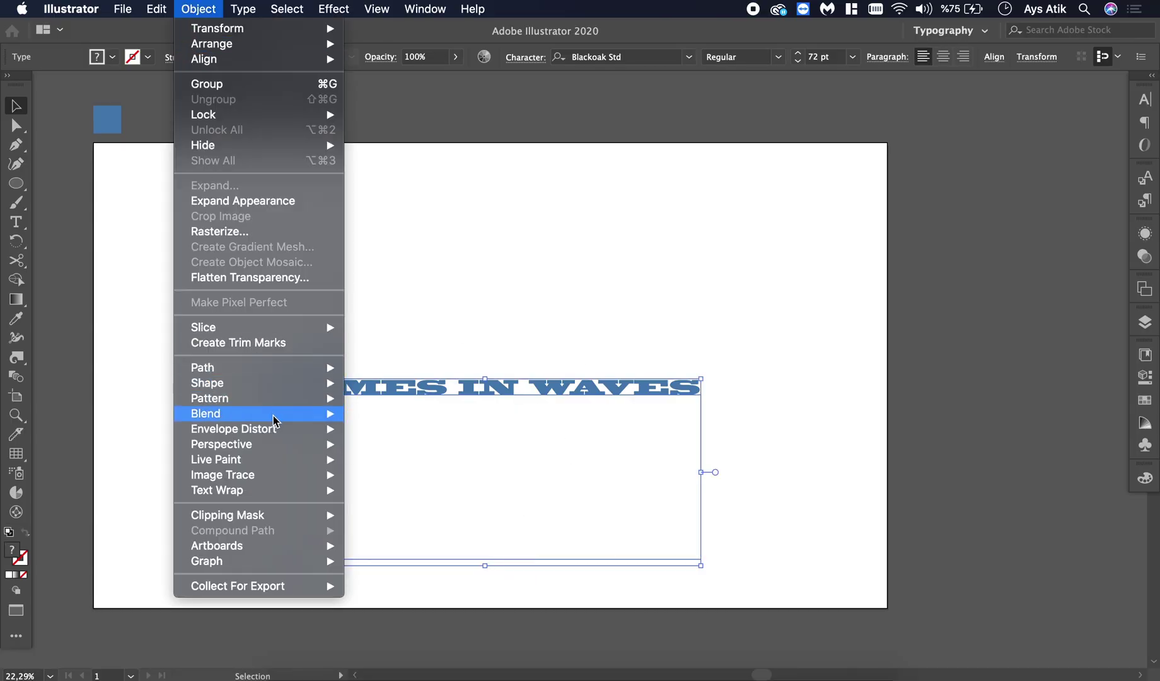
mouse_move(276, 417)
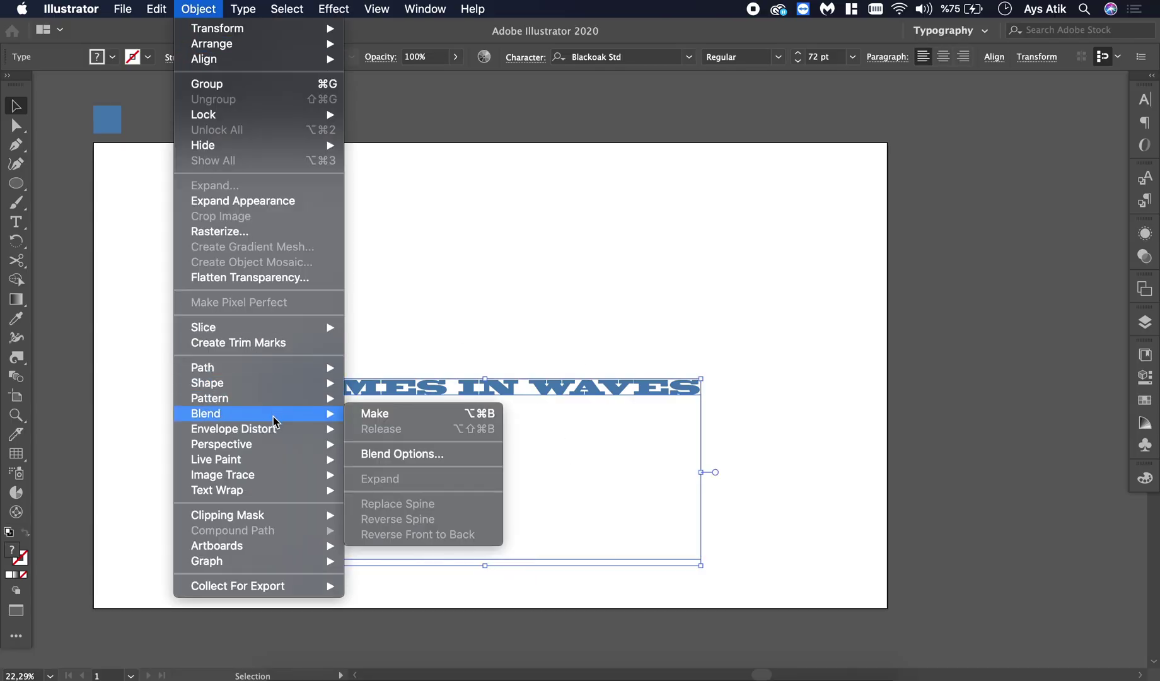
click(466, 420)
click(601, 299)
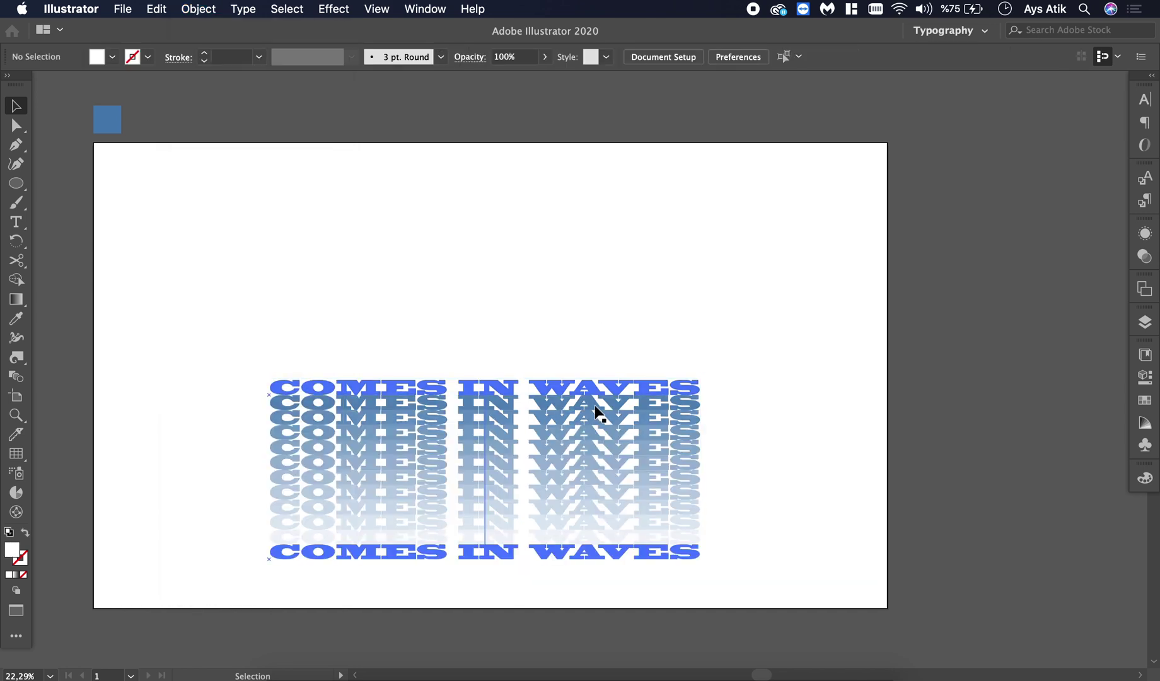
drag(596, 409, 759, 286)
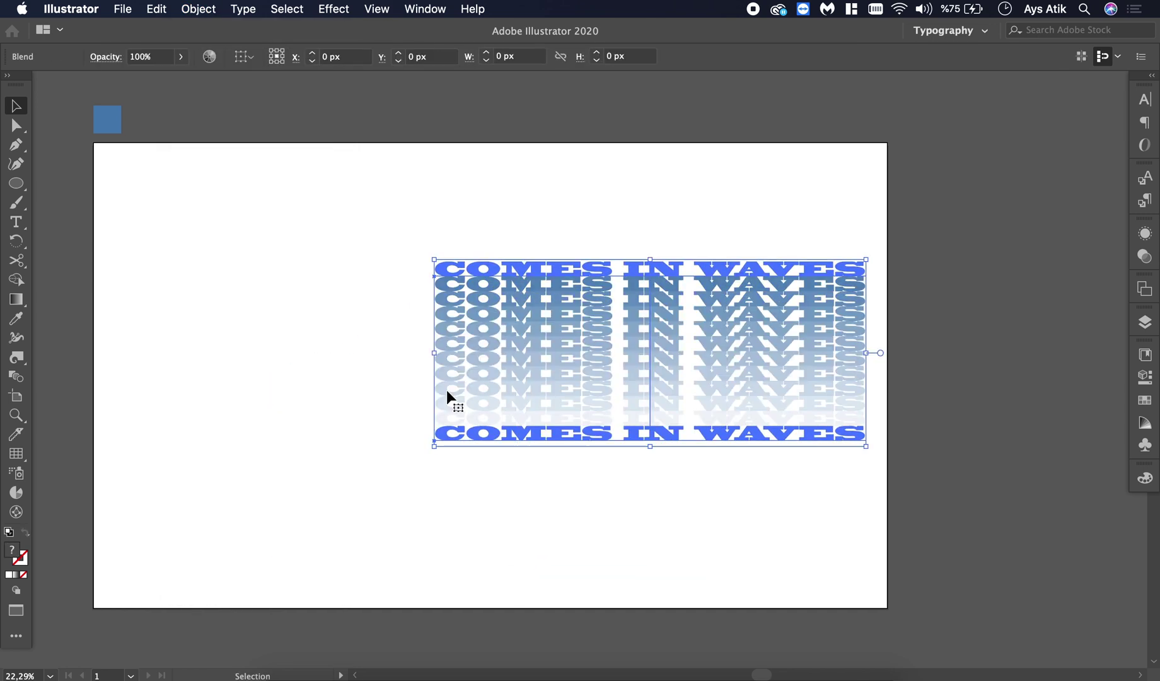
click(345, 399)
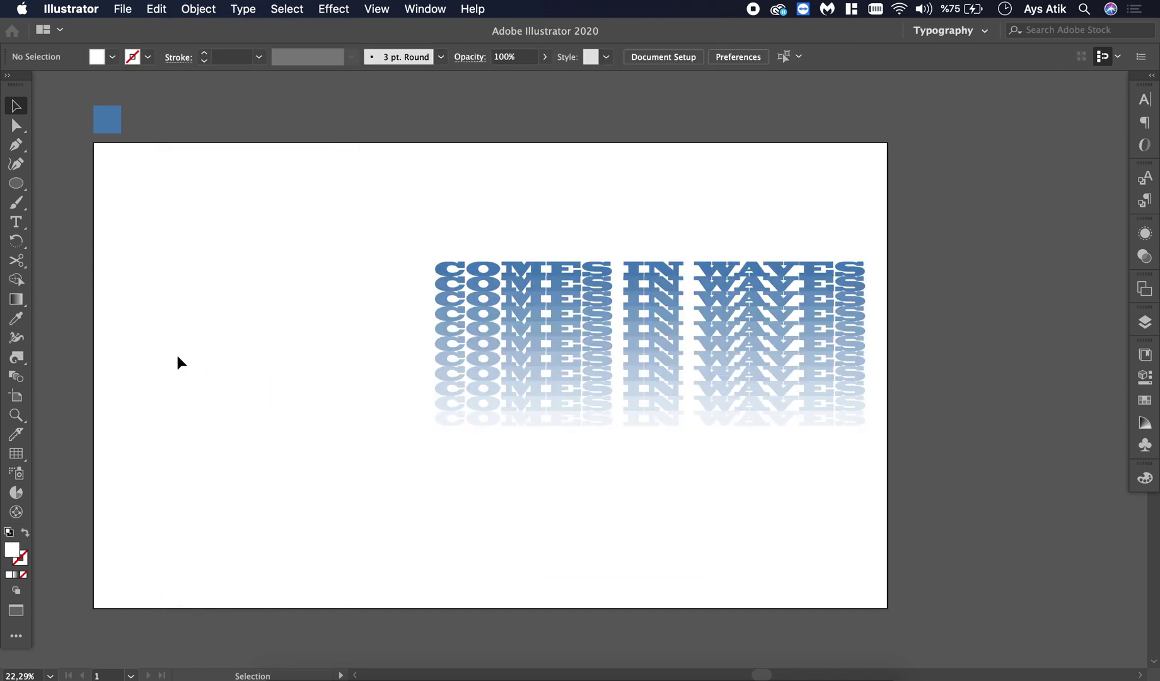
Draw a circle about 766 px in diameter beside the blended text and cut it at its top and bottom anchor points
click(24, 182)
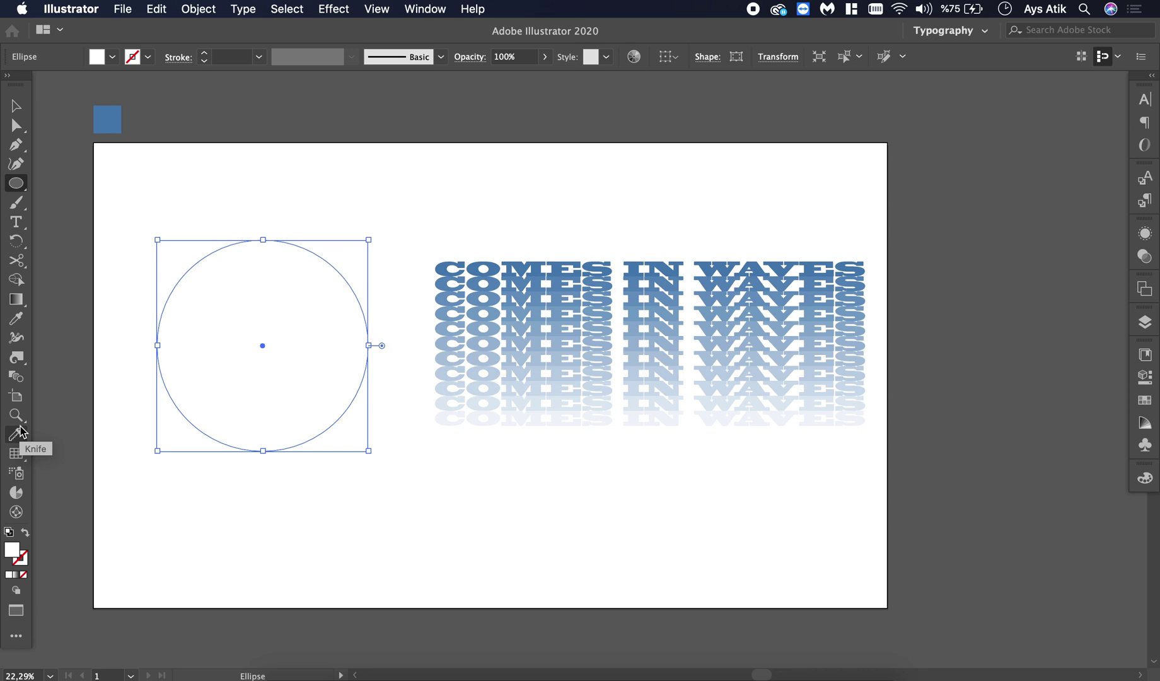
click(19, 262)
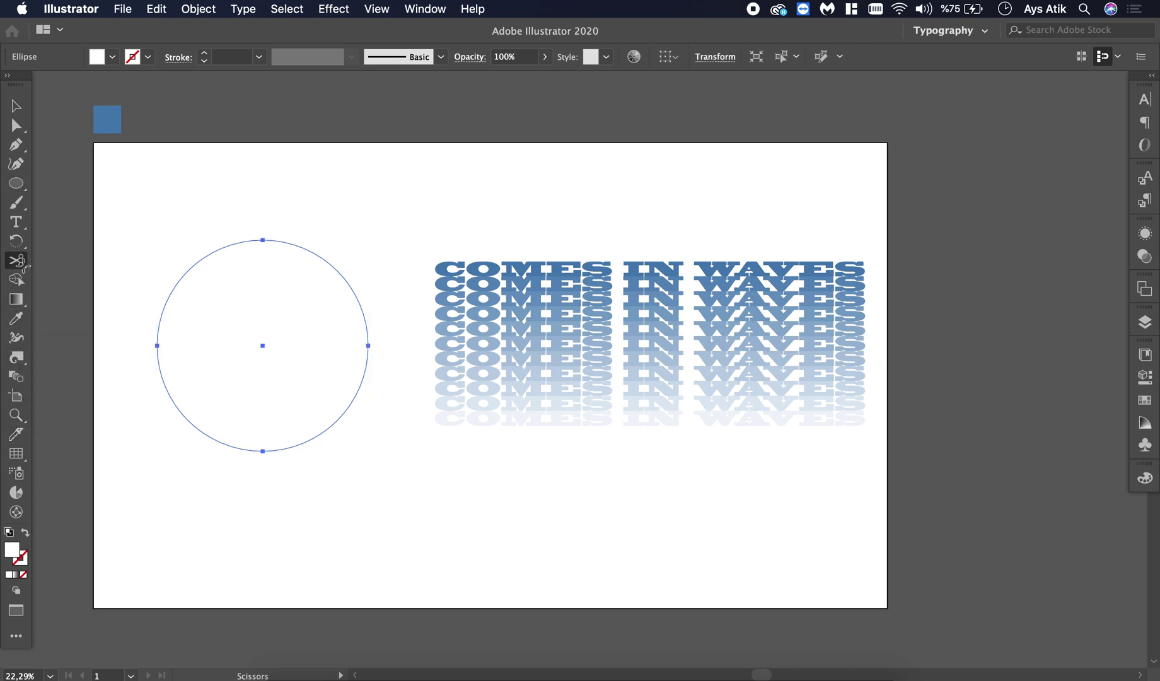
click(262, 240)
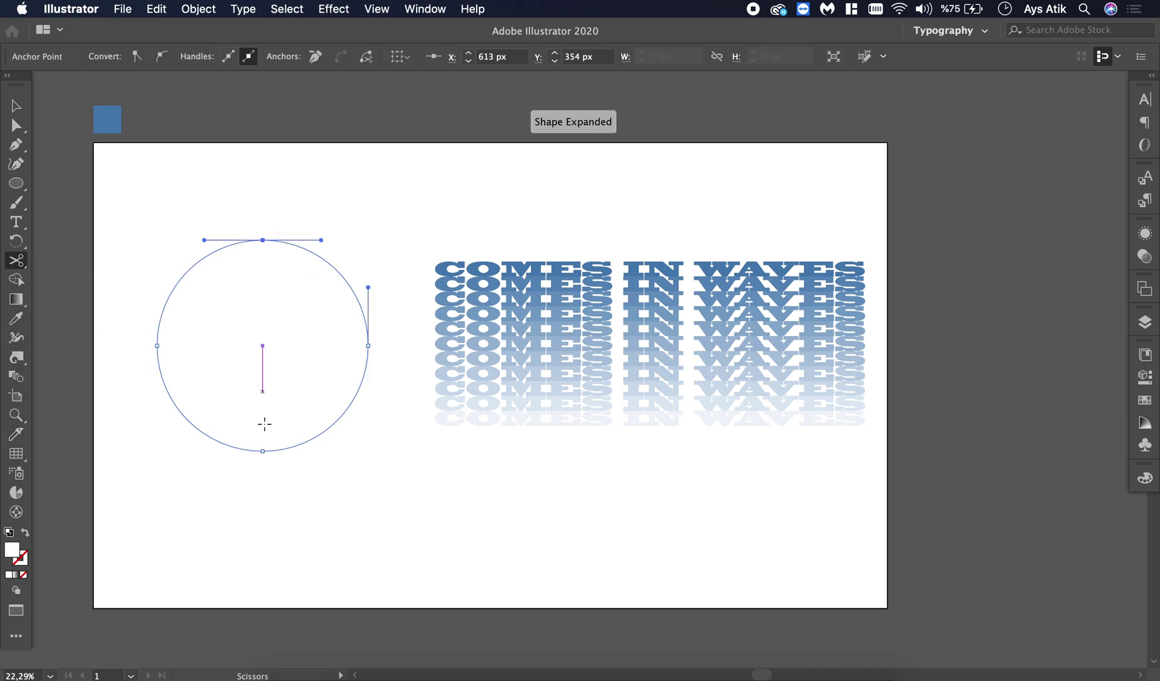
click(263, 451)
Delete the left half of the cut circle, keeping the right-hand arc
key(v)
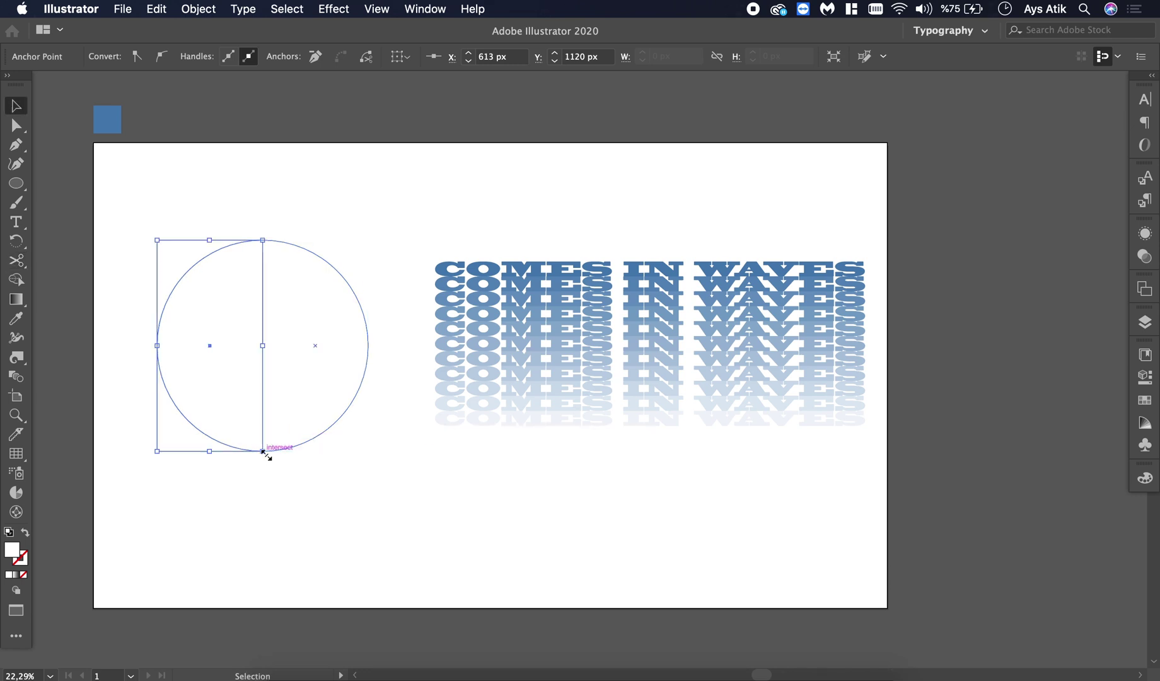
key(Delete)
key(Delete)
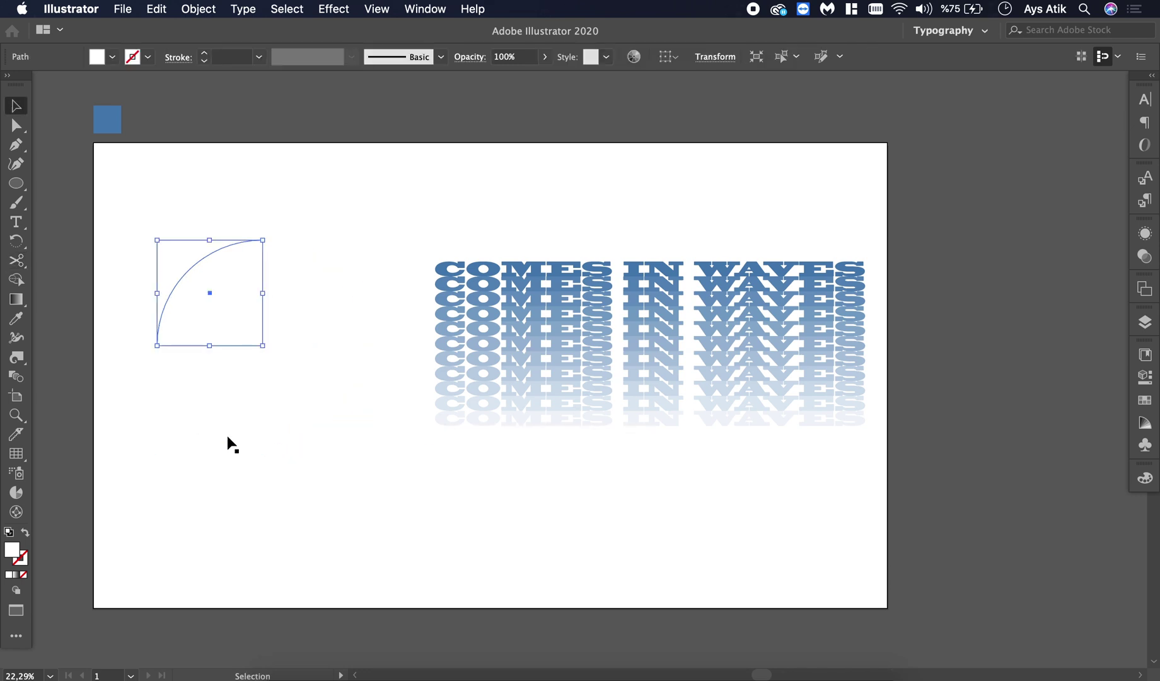
click(229, 396)
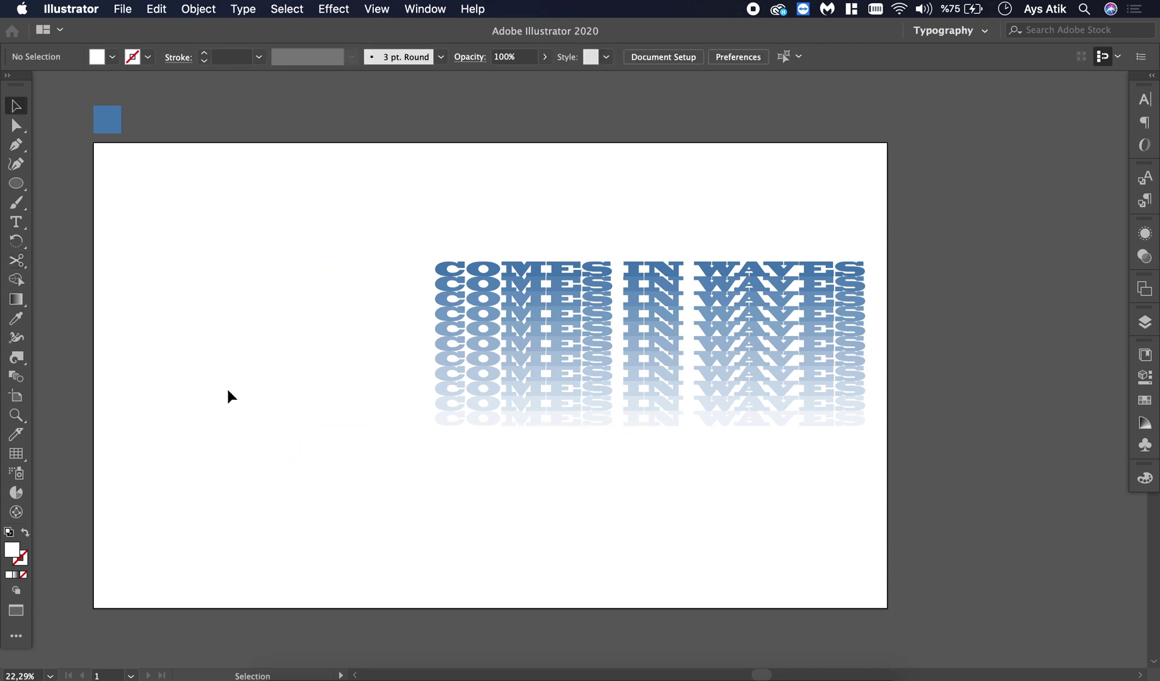
Replace the text blend's spine with the semicircular arc and move the curved blend nearer the artboard's centre
click(351, 288)
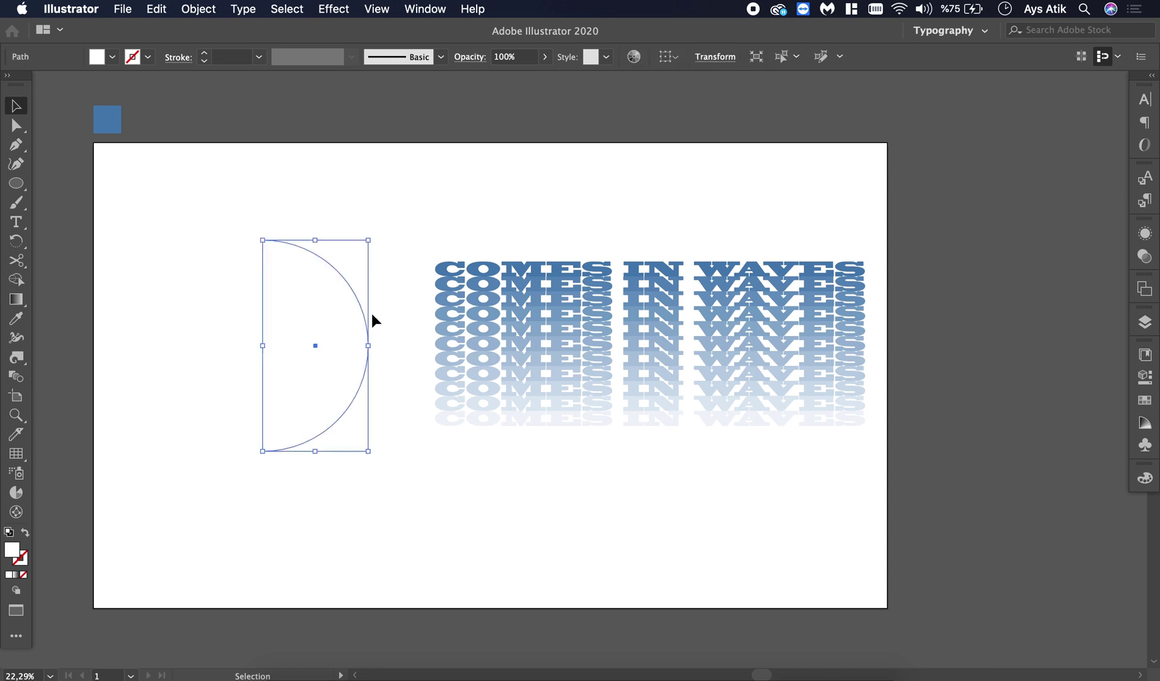
shift+click(500, 350)
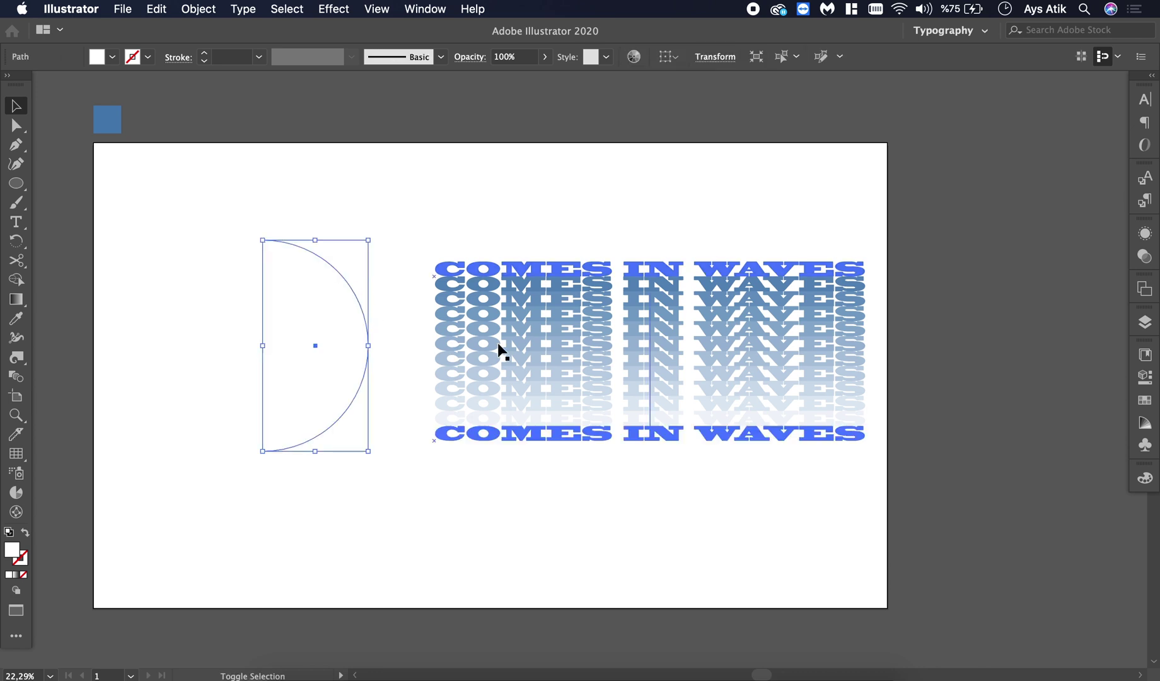
shift+click(538, 337)
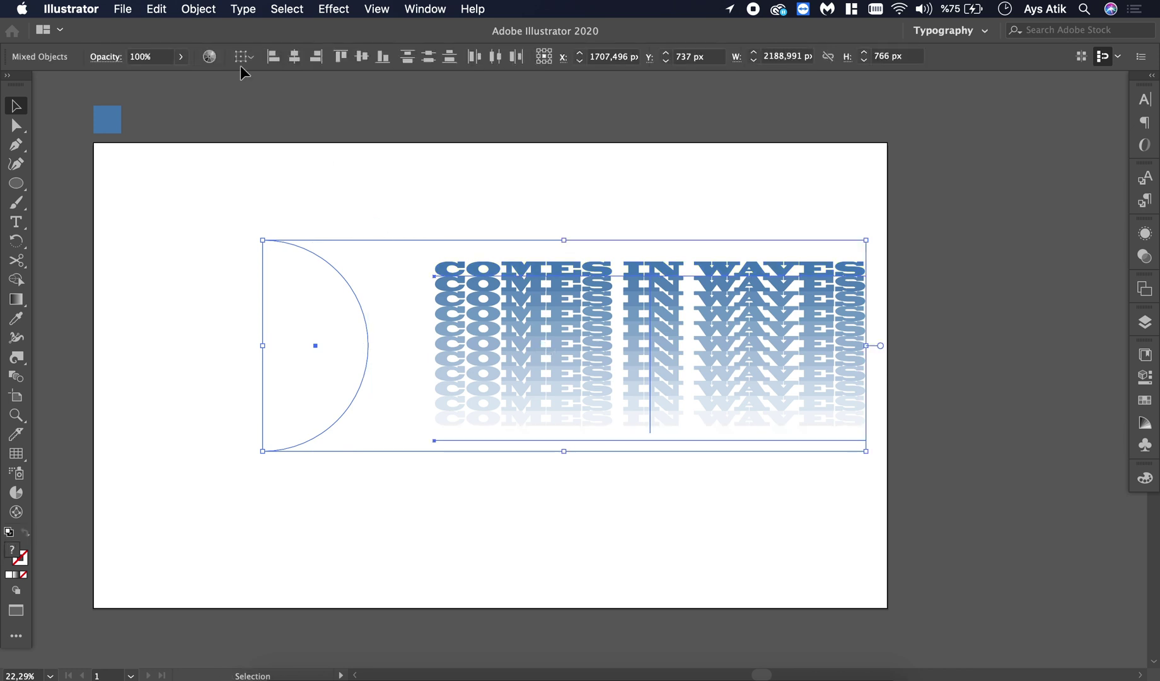
click(198, 9)
mouse_move(271, 415)
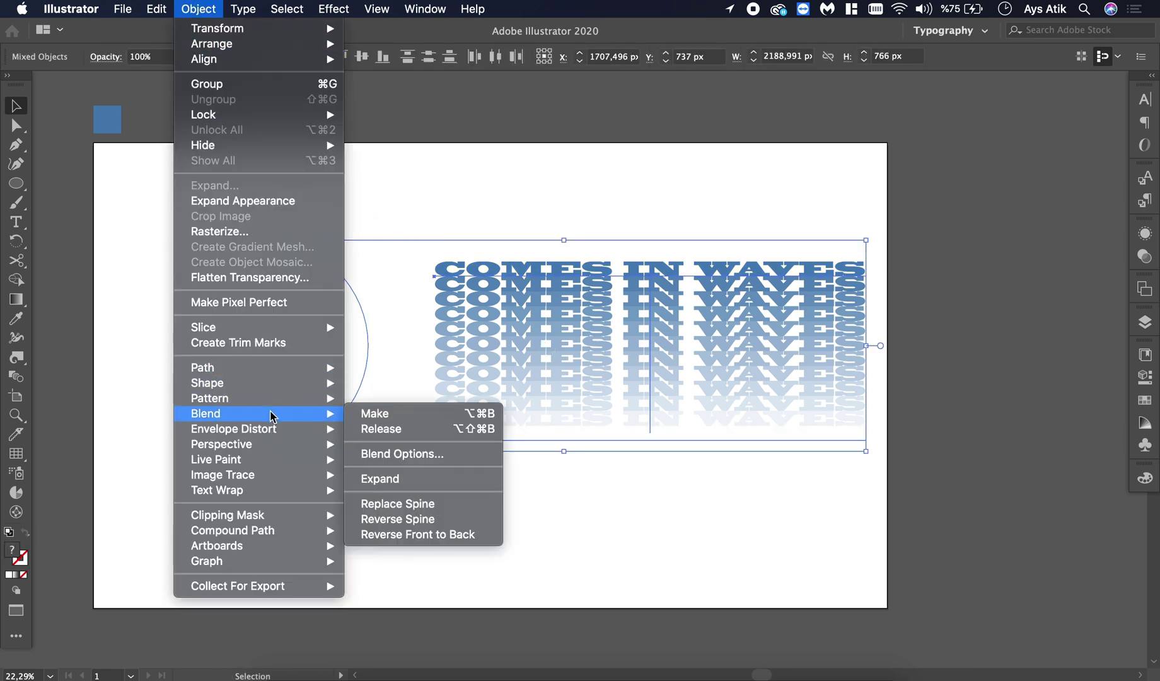
click(483, 509)
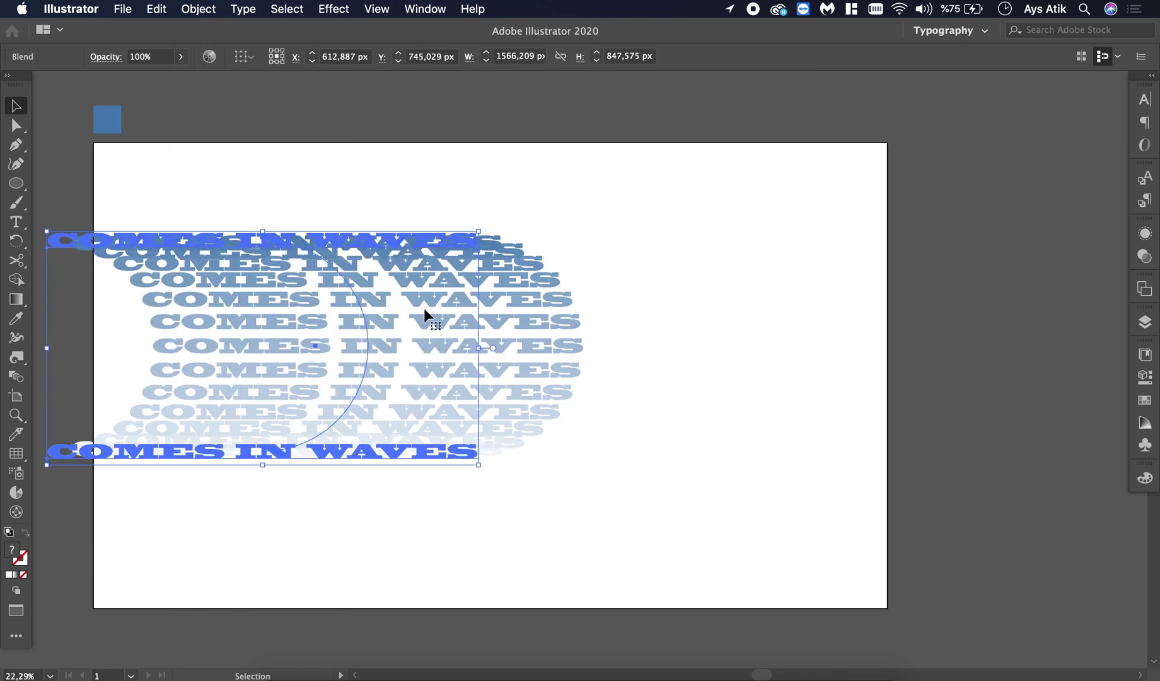
drag(397, 242, 619, 409)
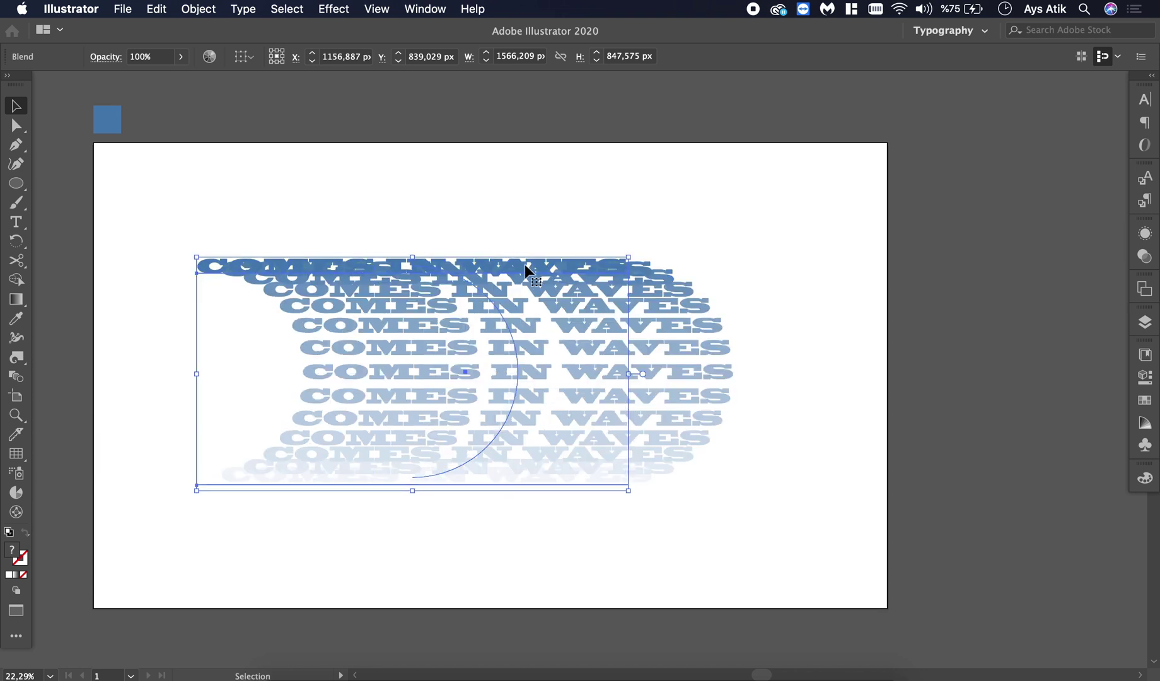
drag(523, 265, 476, 272)
Open the text blend's Blend Options, turn on the preview and set the spacing to Specified Steps
click(199, 8)
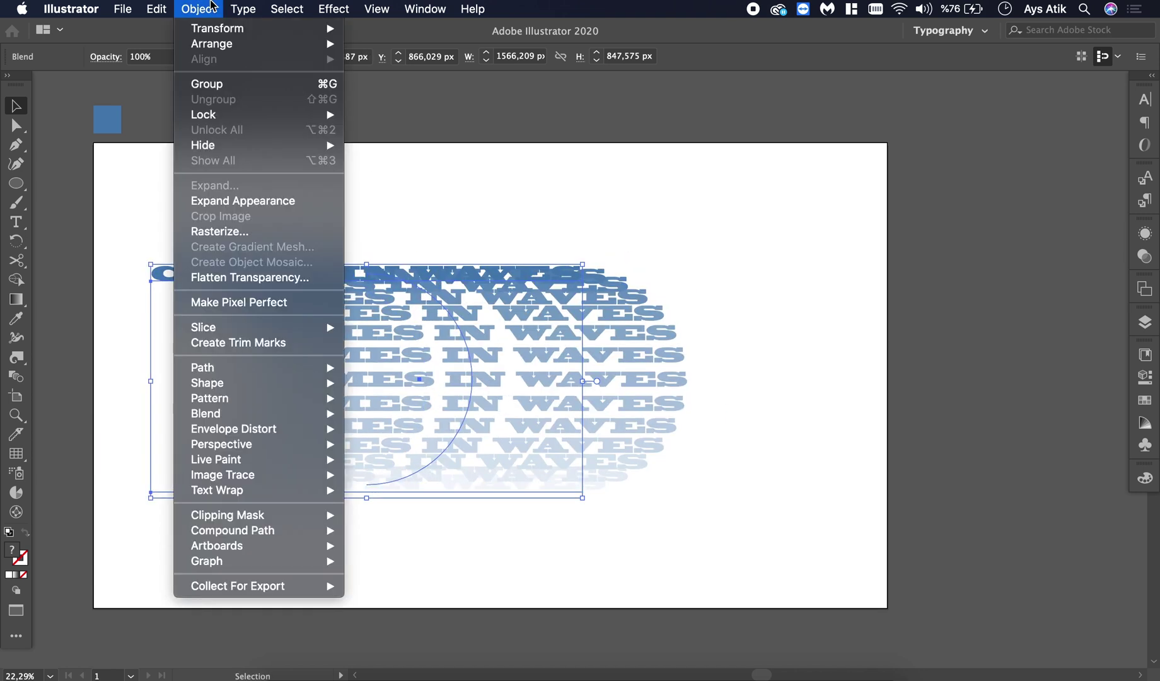
mouse_move(272, 419)
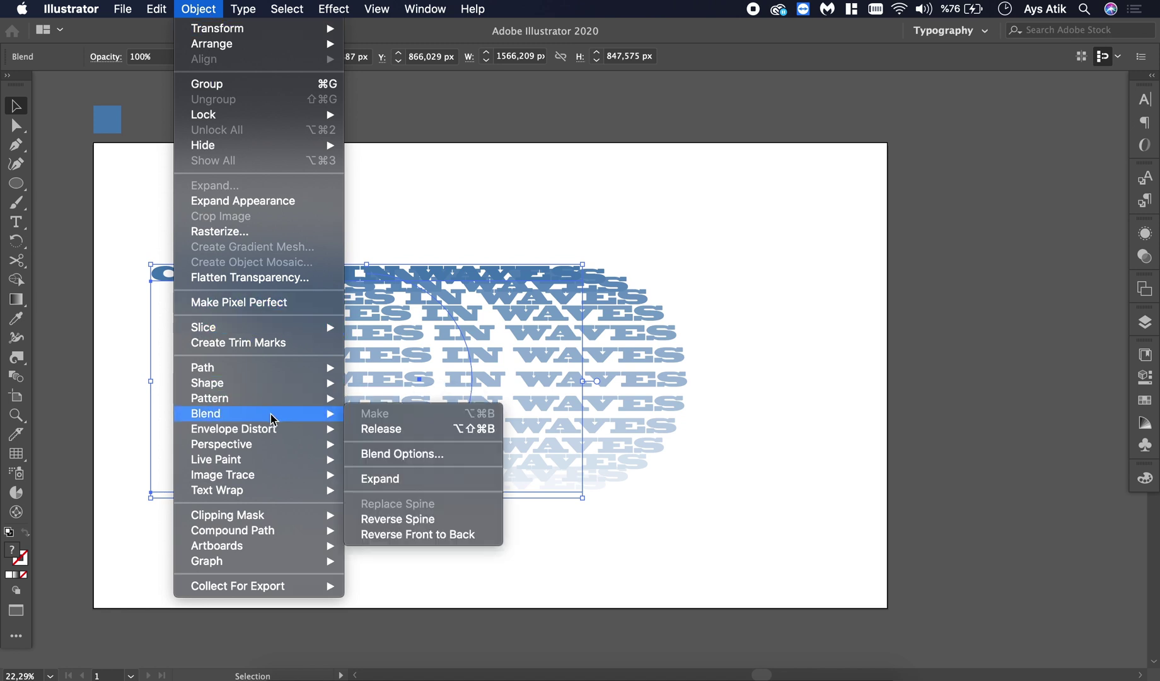
click(421, 454)
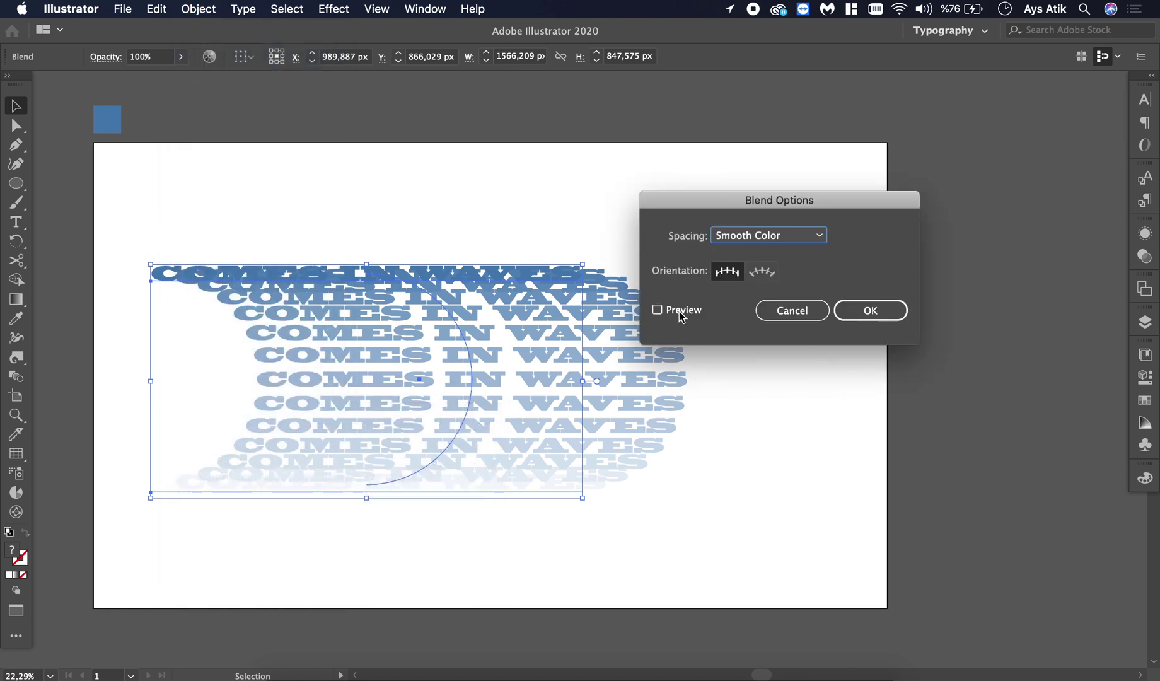
click(687, 308)
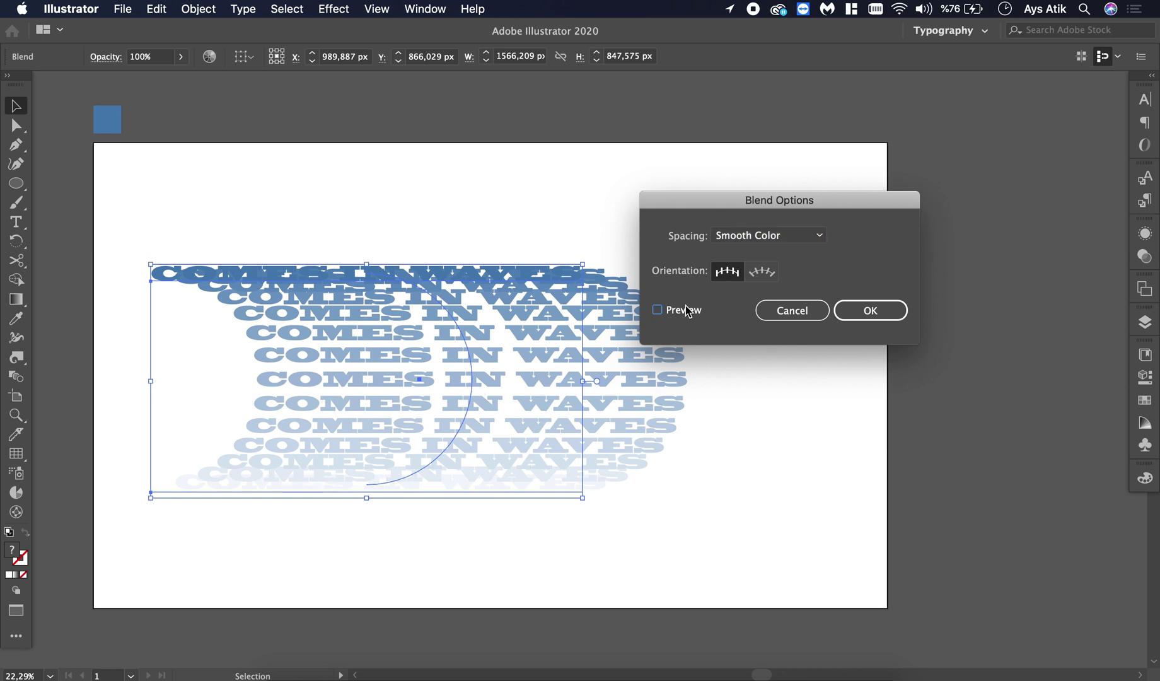
click(784, 239)
click(788, 272)
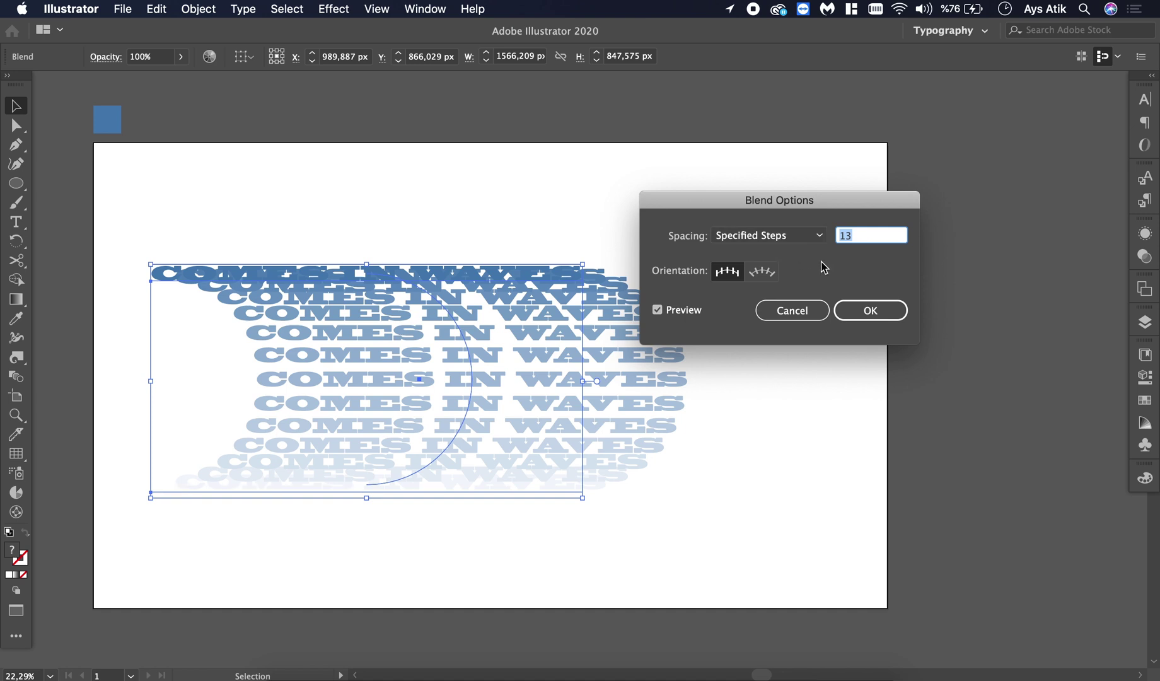
click(766, 237)
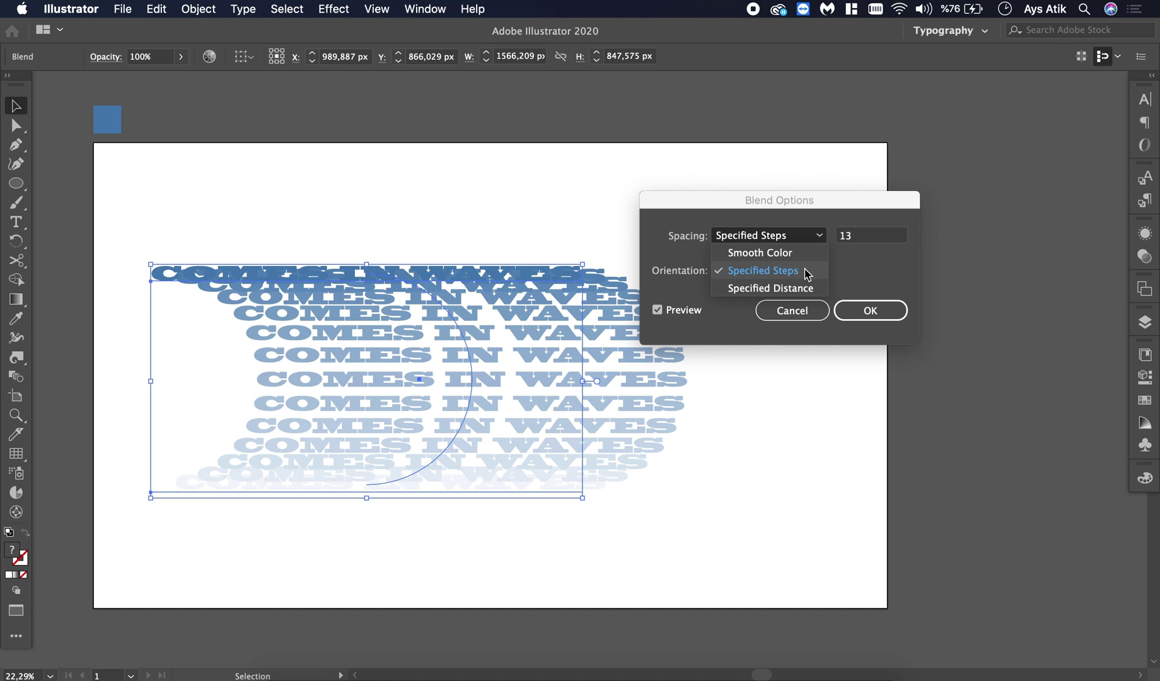
Try 100 and 200 specified steps for the curved text blend
click(860, 243)
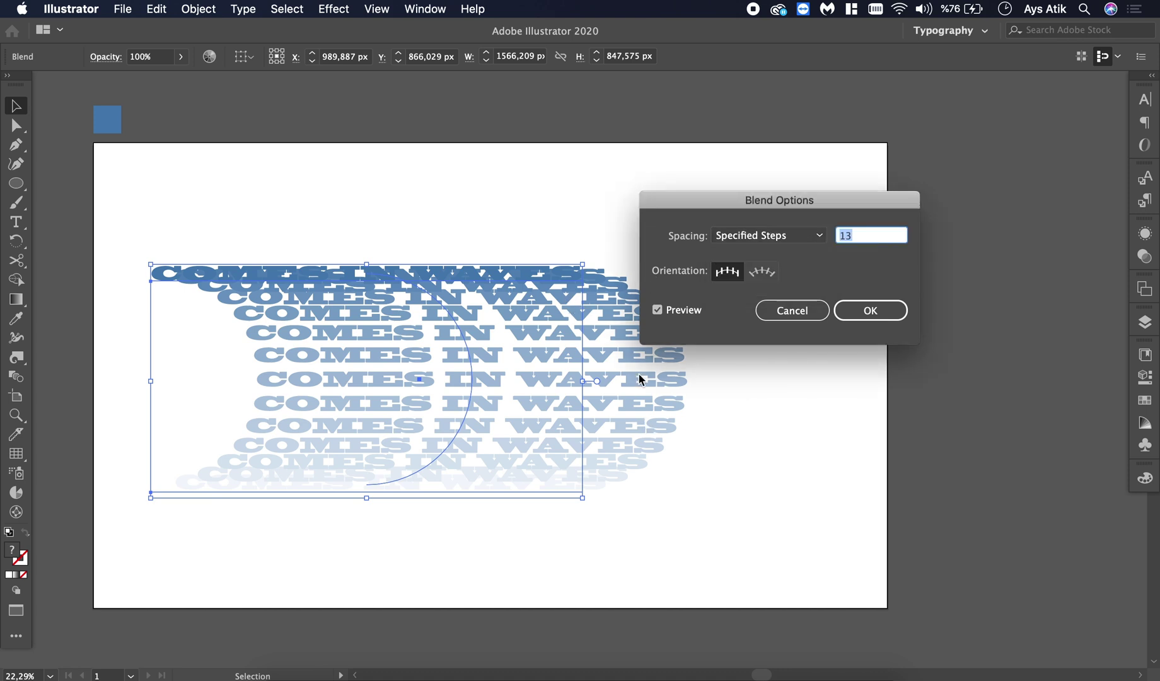
text(100)
click(816, 236)
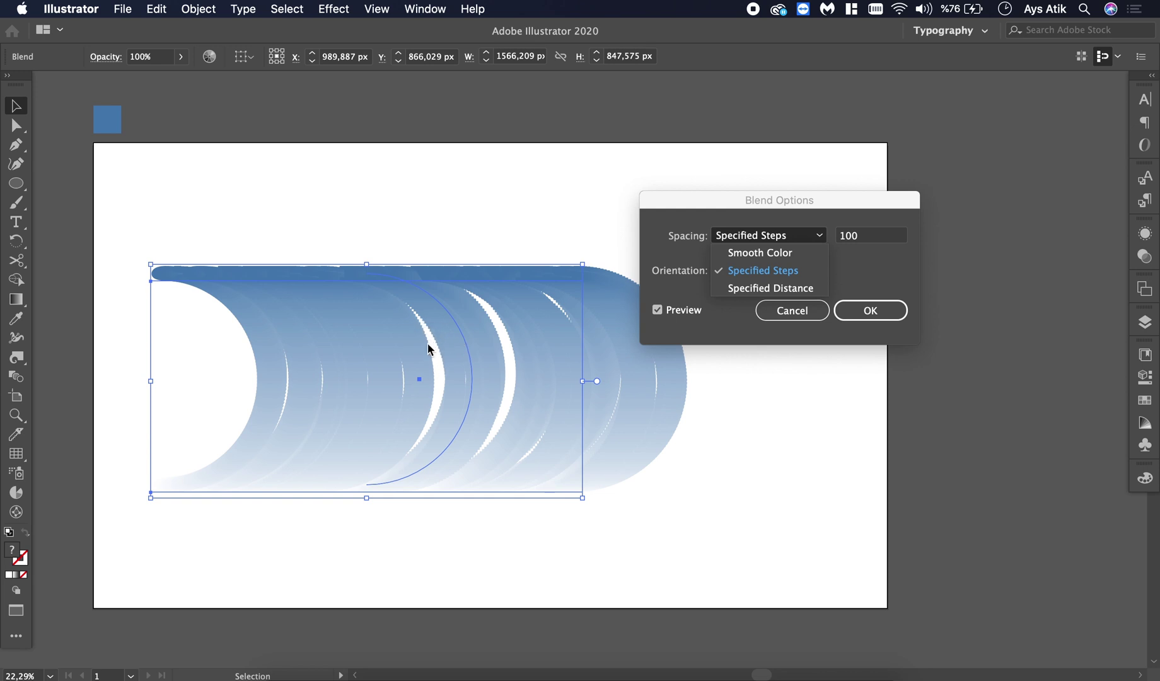
click(871, 237)
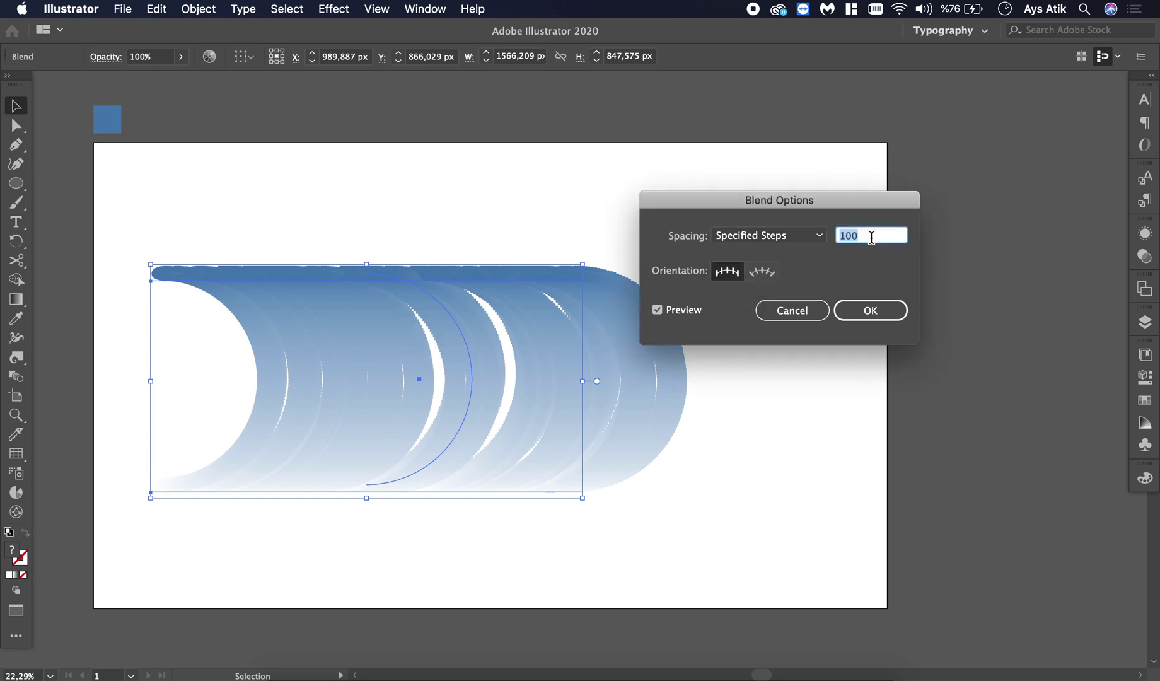
text(2)
click(820, 236)
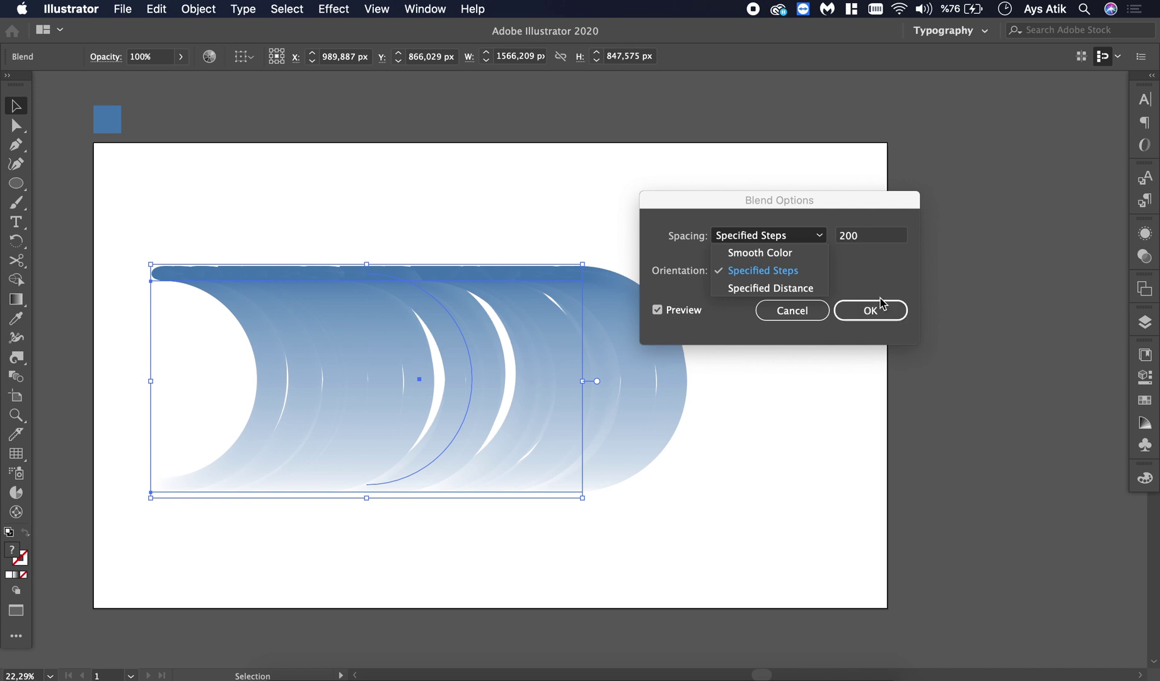
Set the text blend's specified steps to 250 and apply the blend options
click(868, 241)
text(2)
click(819, 242)
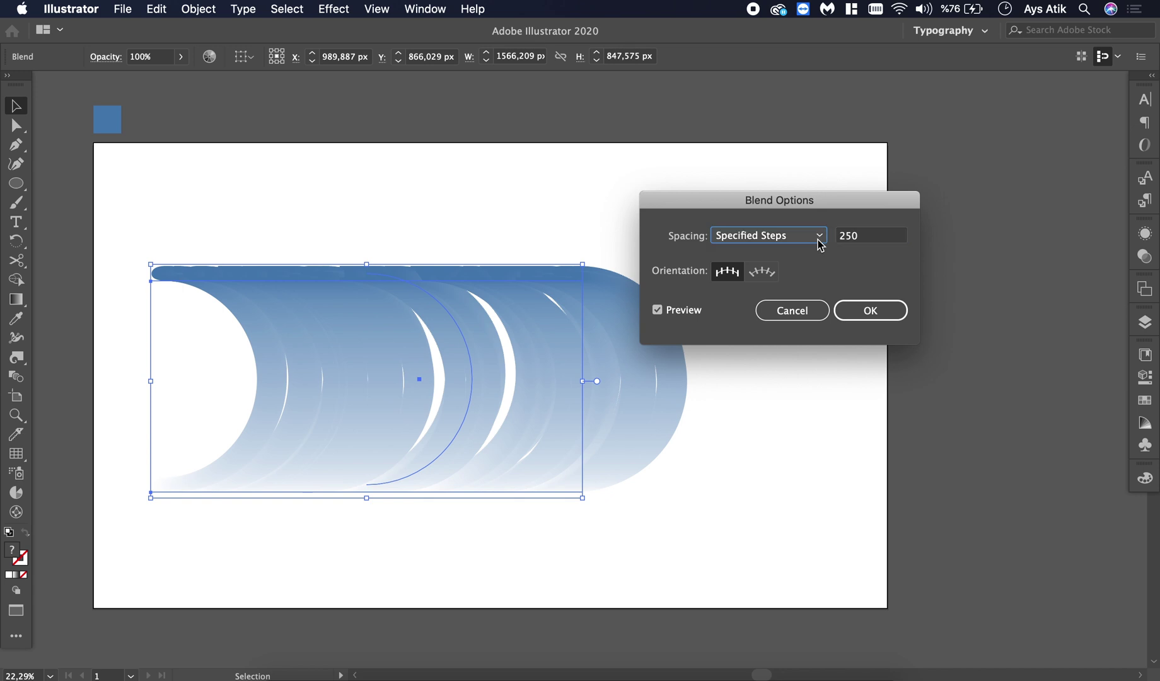
click(866, 313)
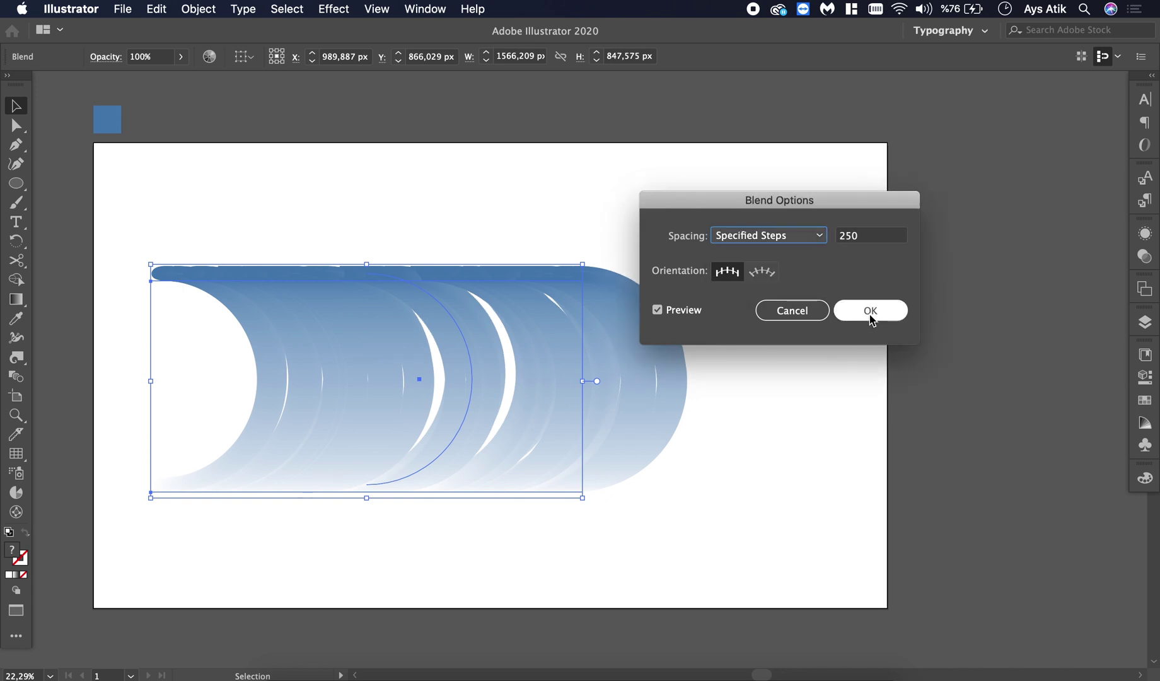
click(870, 311)
Move the curved text blend to the centre of the artboard
click(816, 391)
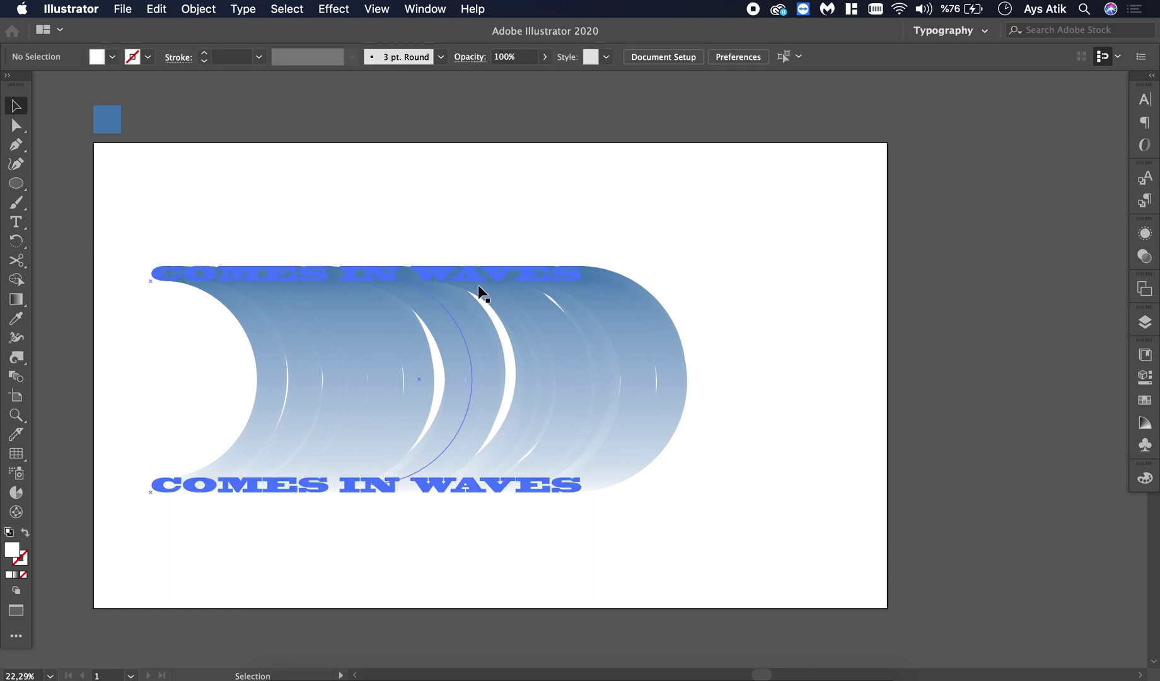
drag(477, 281, 780, 351)
click(788, 272)
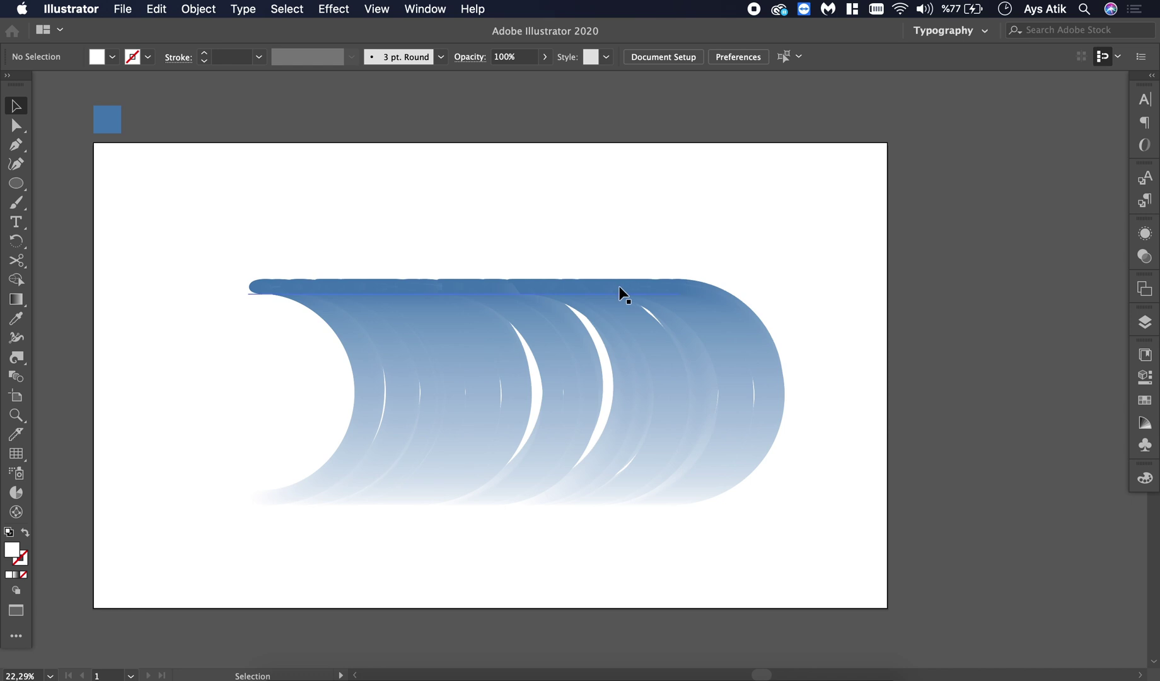
Copy the upper blue text line from inside the blend and place the duplicate above the artboard
click(564, 287)
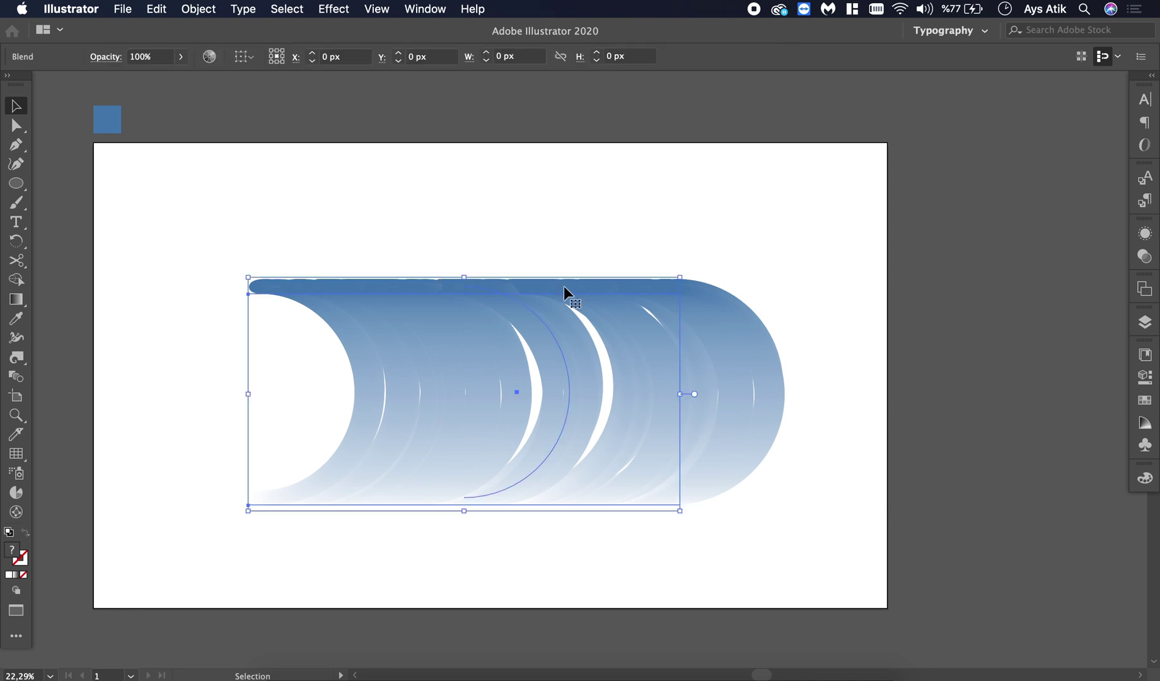
double_click(307, 291)
click(334, 287)
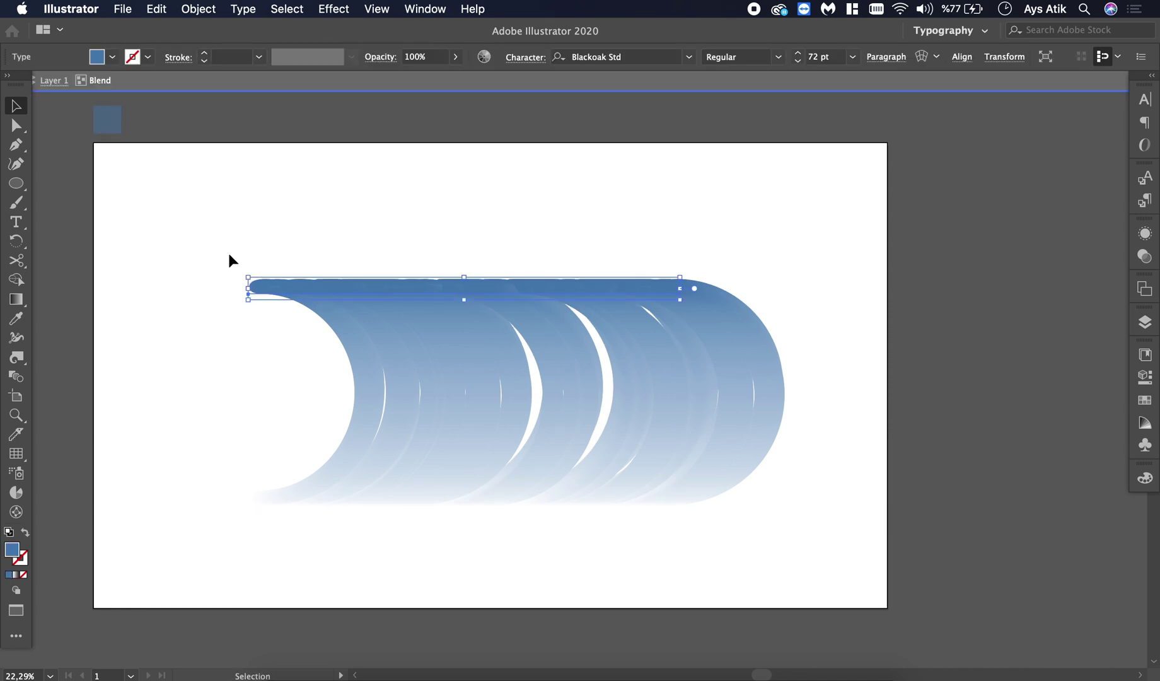
double_click(152, 150)
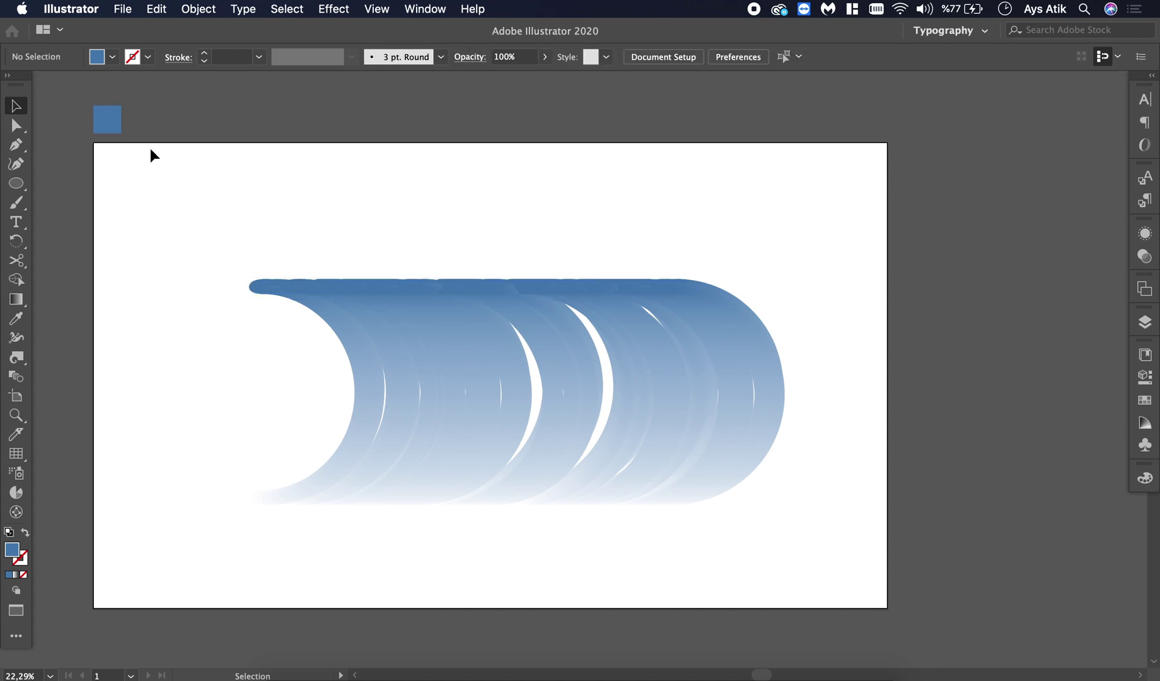
key(super+v)
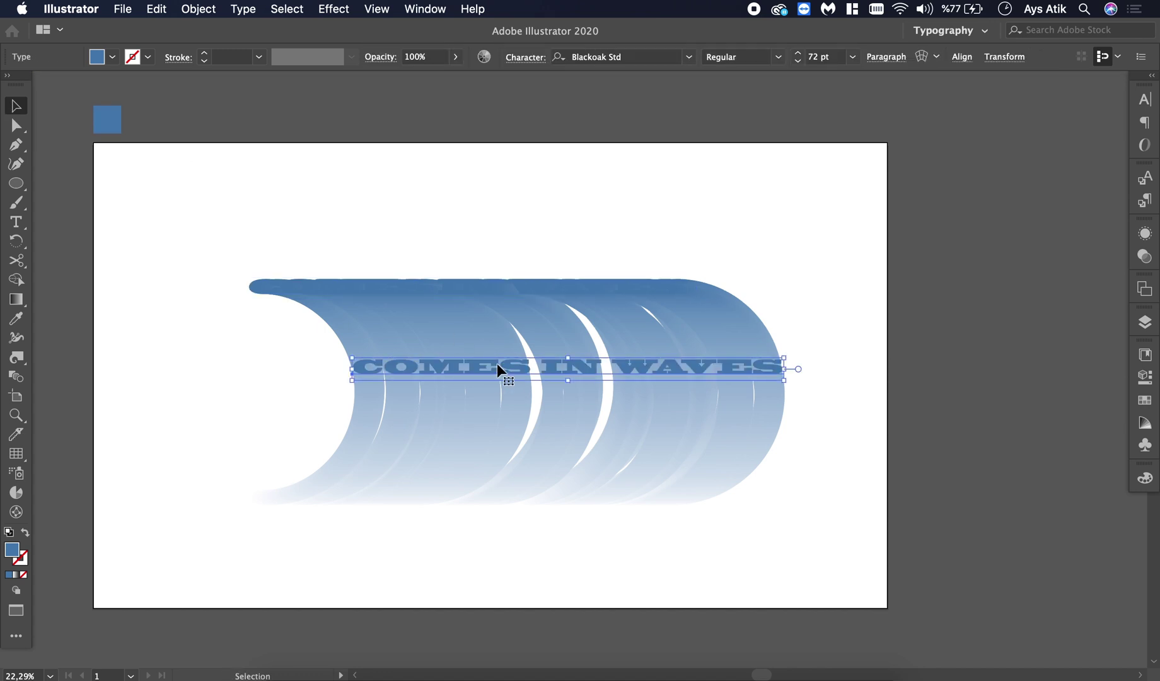
drag(485, 345, 427, 100)
click(518, 212)
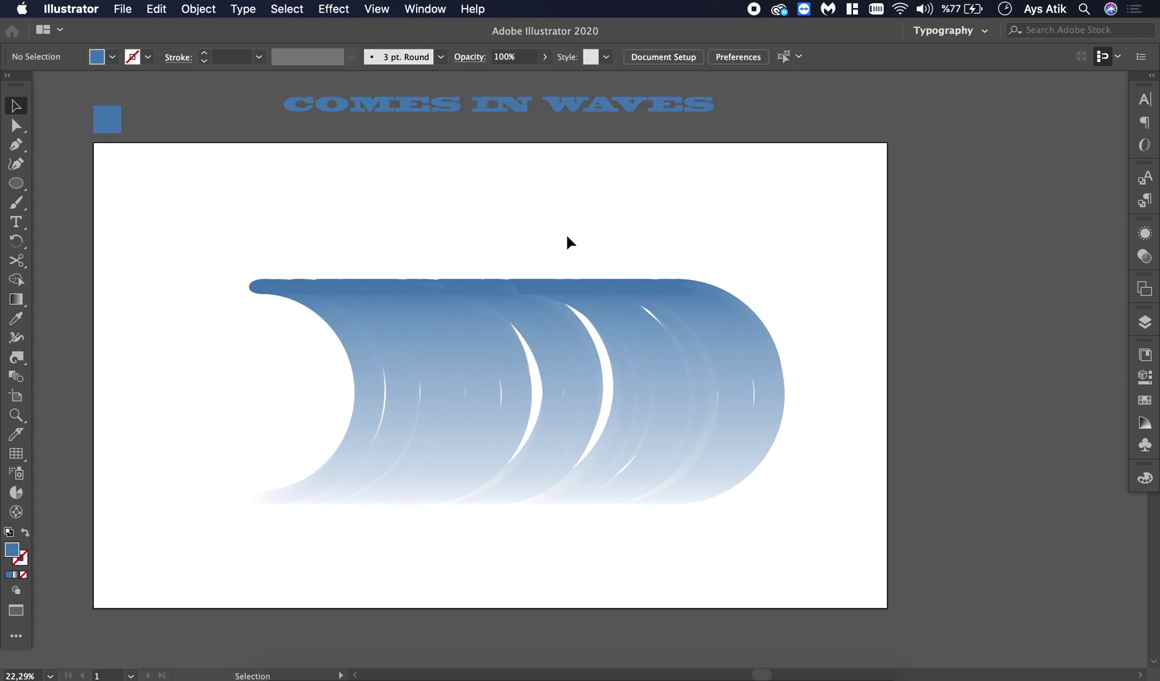
Isolate the blend and select the middle anchor point of its arc spine with the Direct Selection tool
click(565, 375)
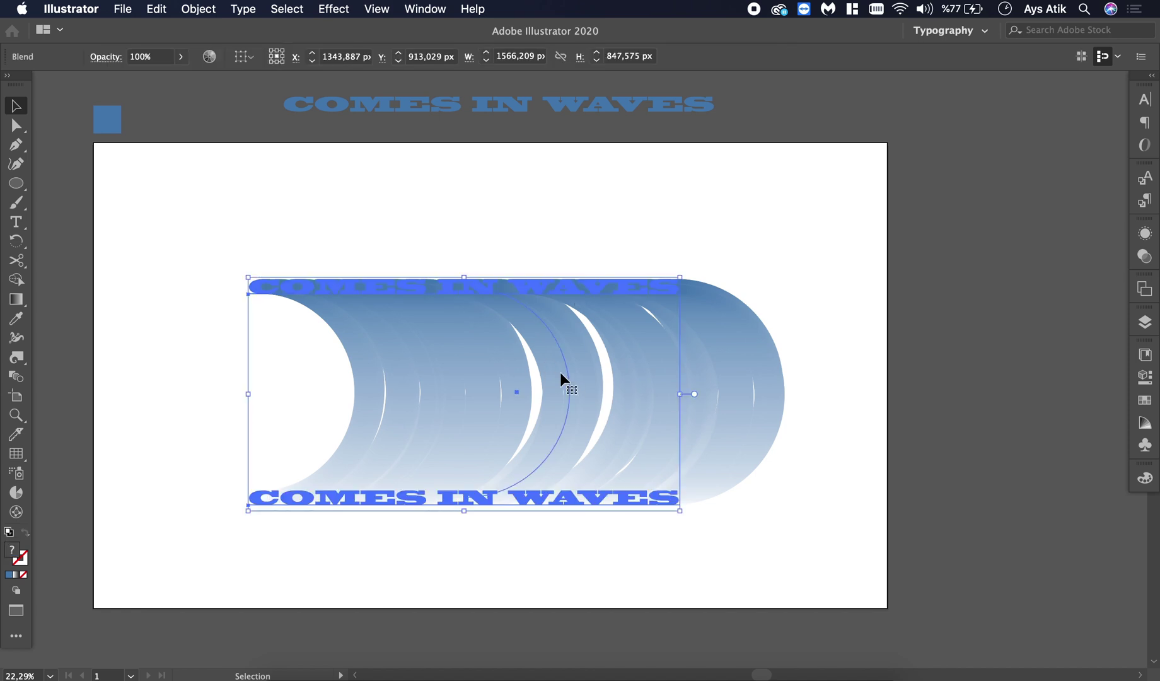
double_click(568, 375)
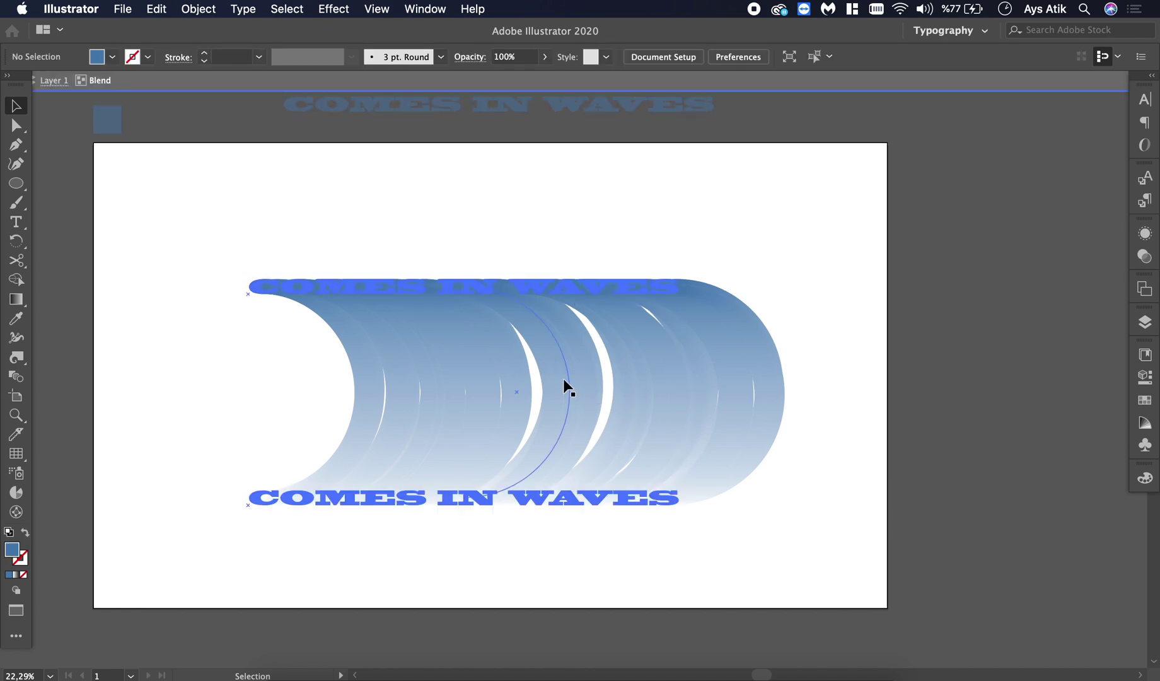
click(568, 379)
scroll(572, 377, up, 2)
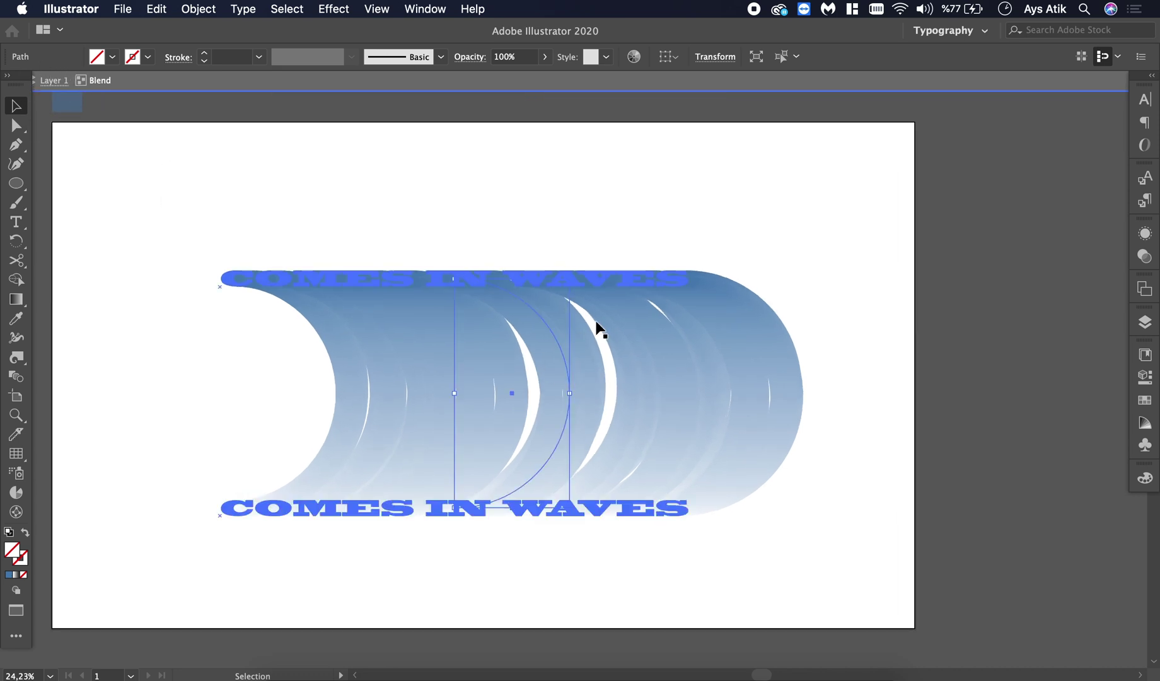
scroll(584, 425, up, 5)
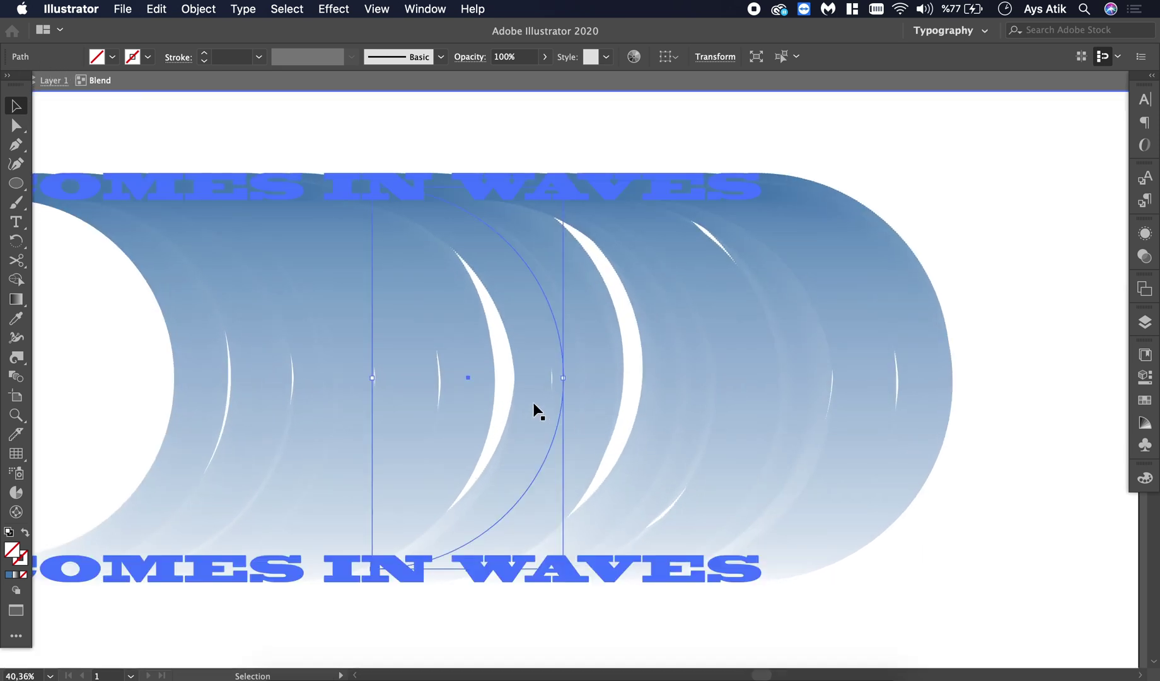
click(15, 127)
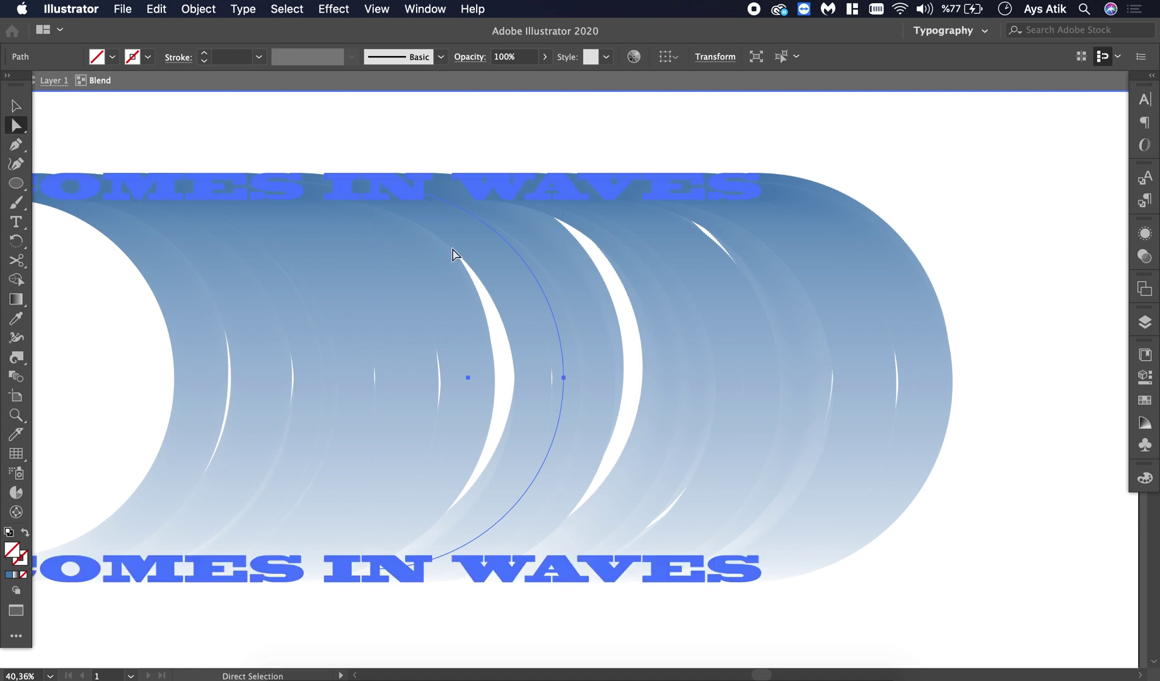
click(565, 378)
Move the blend's contents up 44 px and stretch the upper handle of the spine's middle anchor well upward
scroll(563, 282, down, 1)
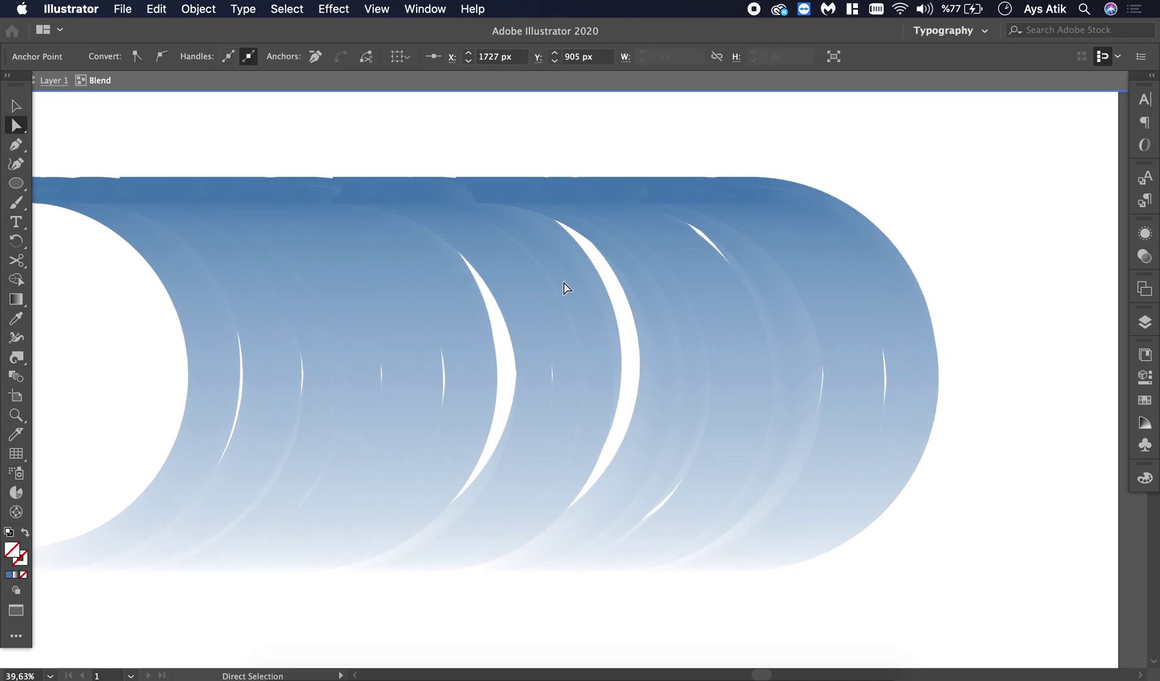
scroll(566, 288, down, 3)
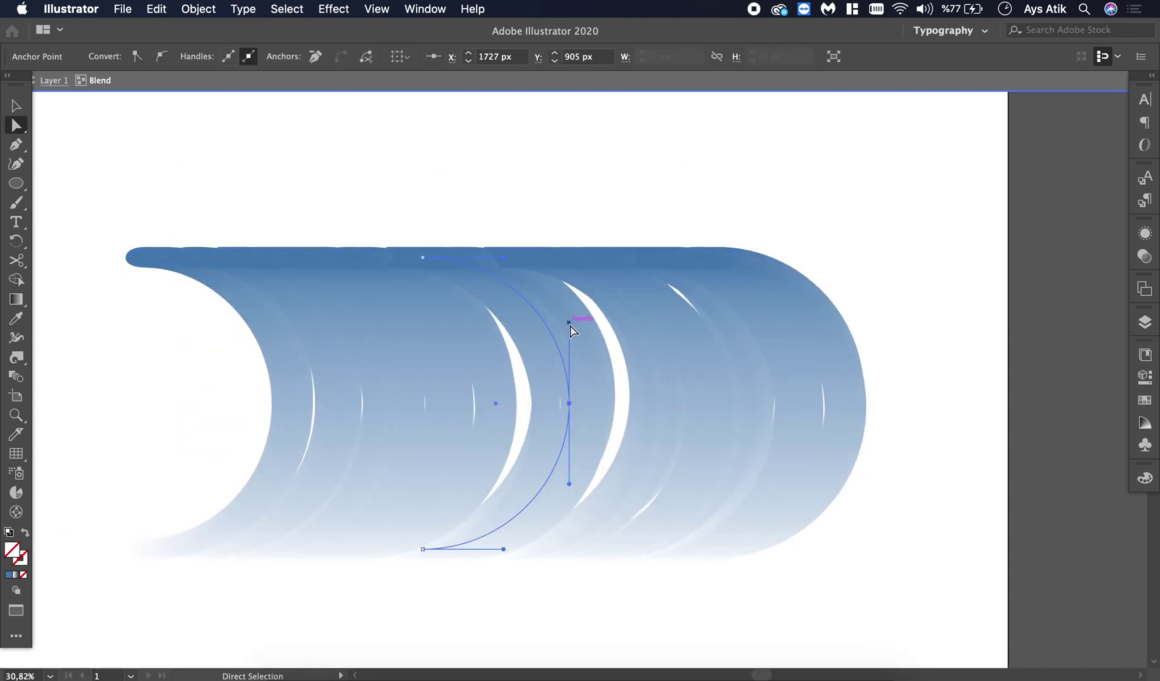
drag(570, 324, 569, 315)
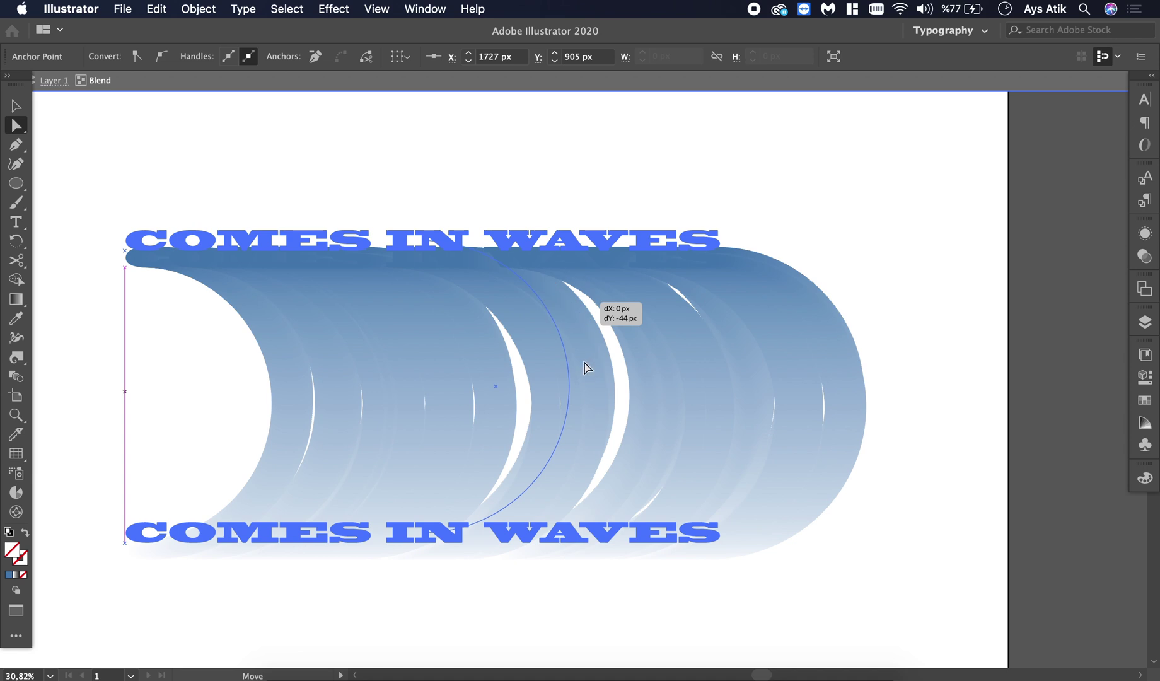
drag(586, 366, 586, 364)
click(570, 386)
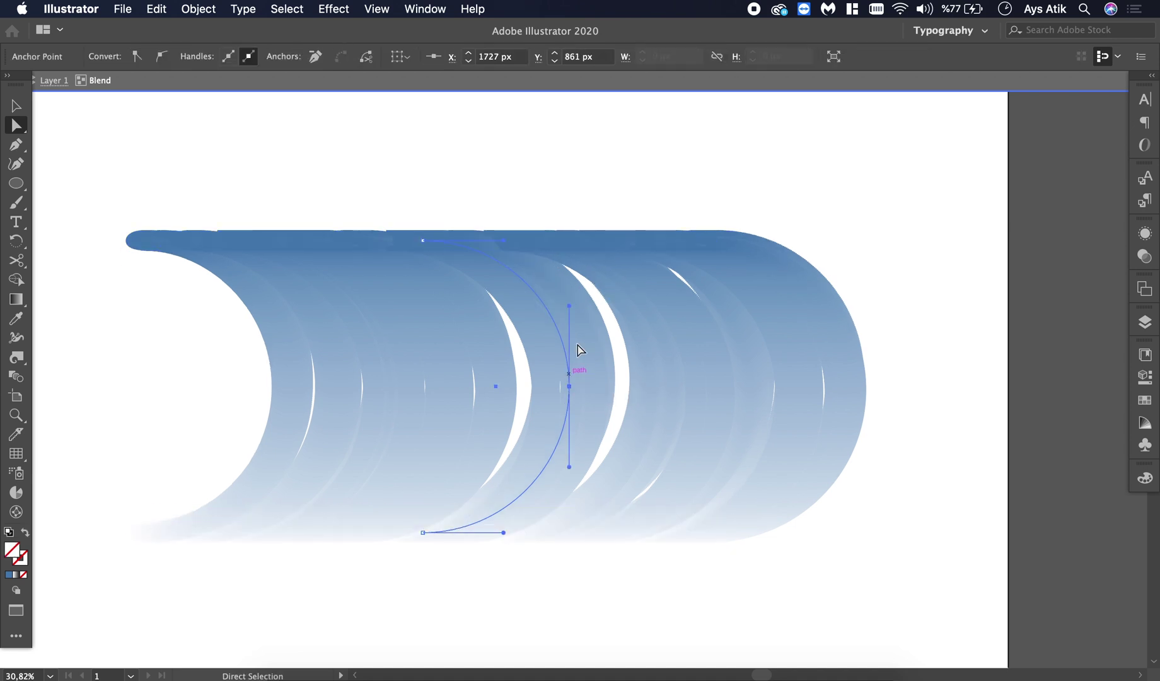
drag(570, 309, 573, 95)
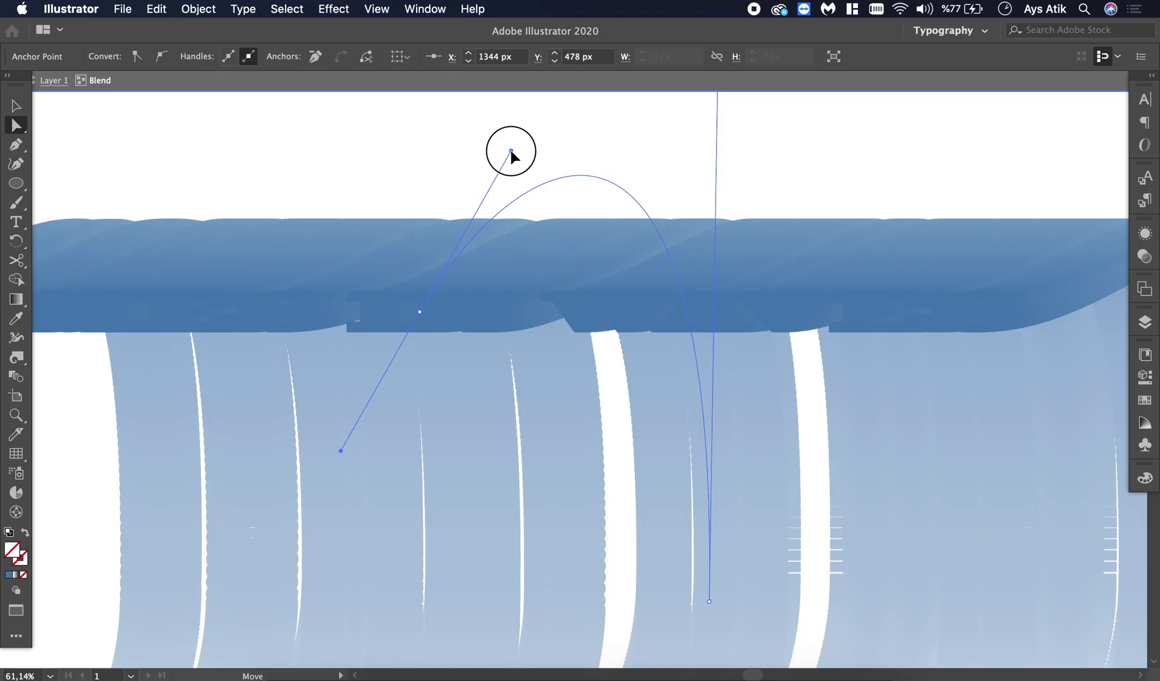
Move the spine's upper end anchor down and outward to about X 1327 px, Y 535 px
scroll(593, 470, down, 5)
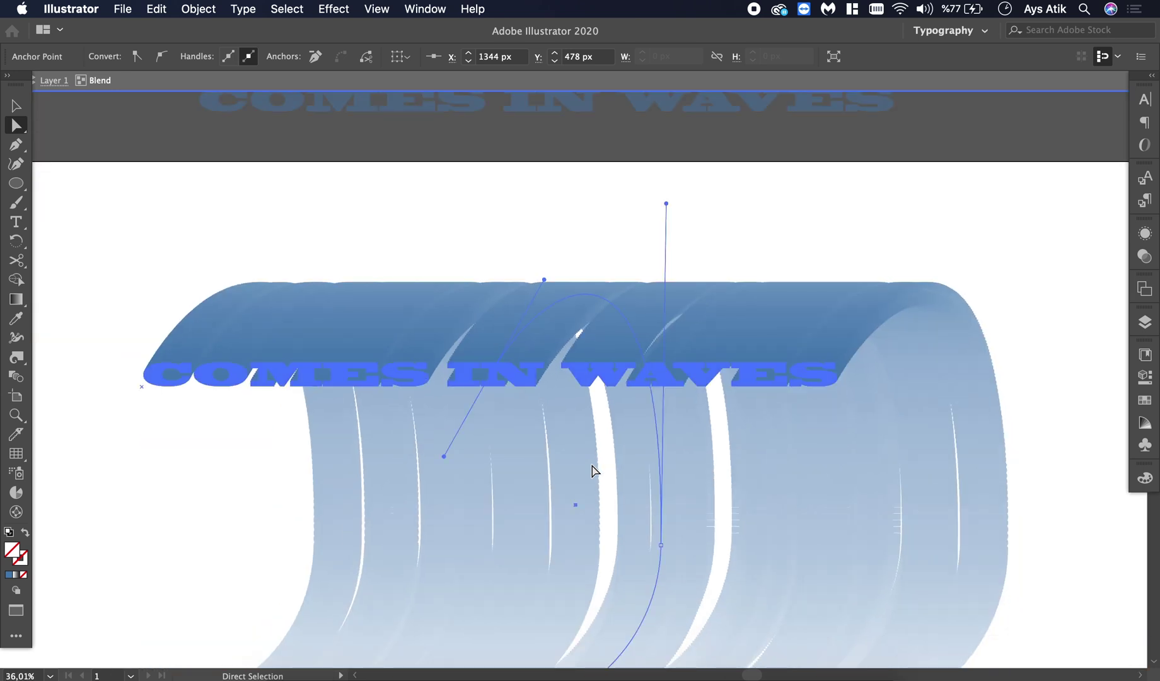
scroll(593, 471, down, 2)
drag(431, 414, 412, 447)
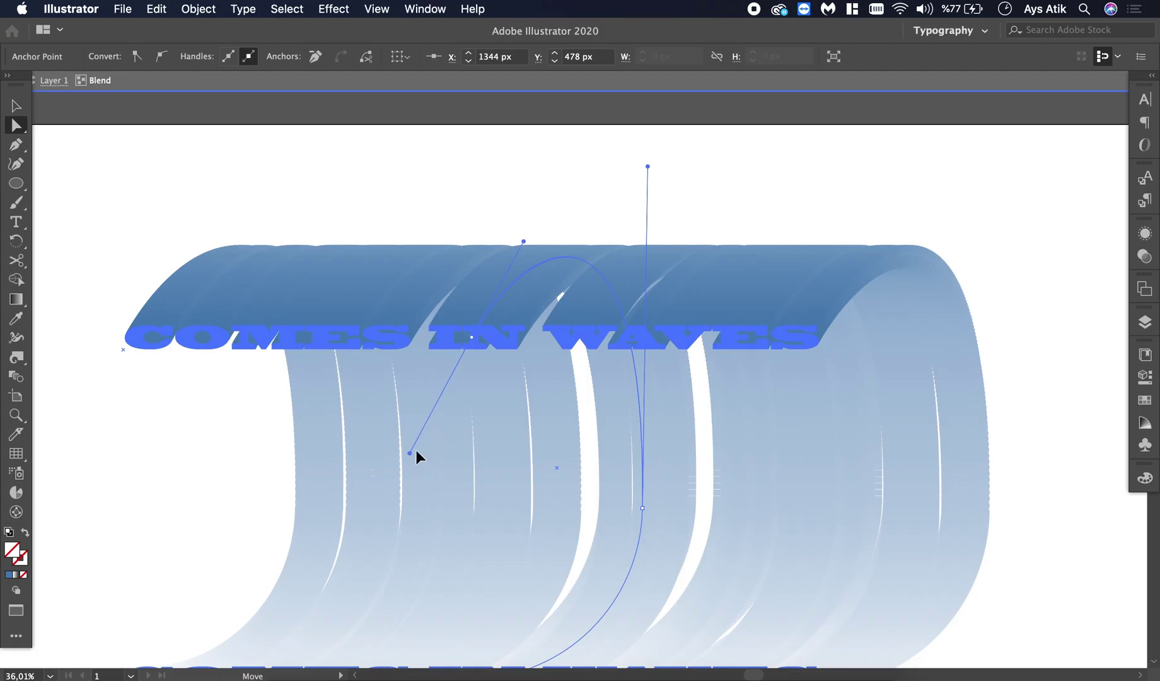
click(475, 336)
drag(475, 337, 527, 320)
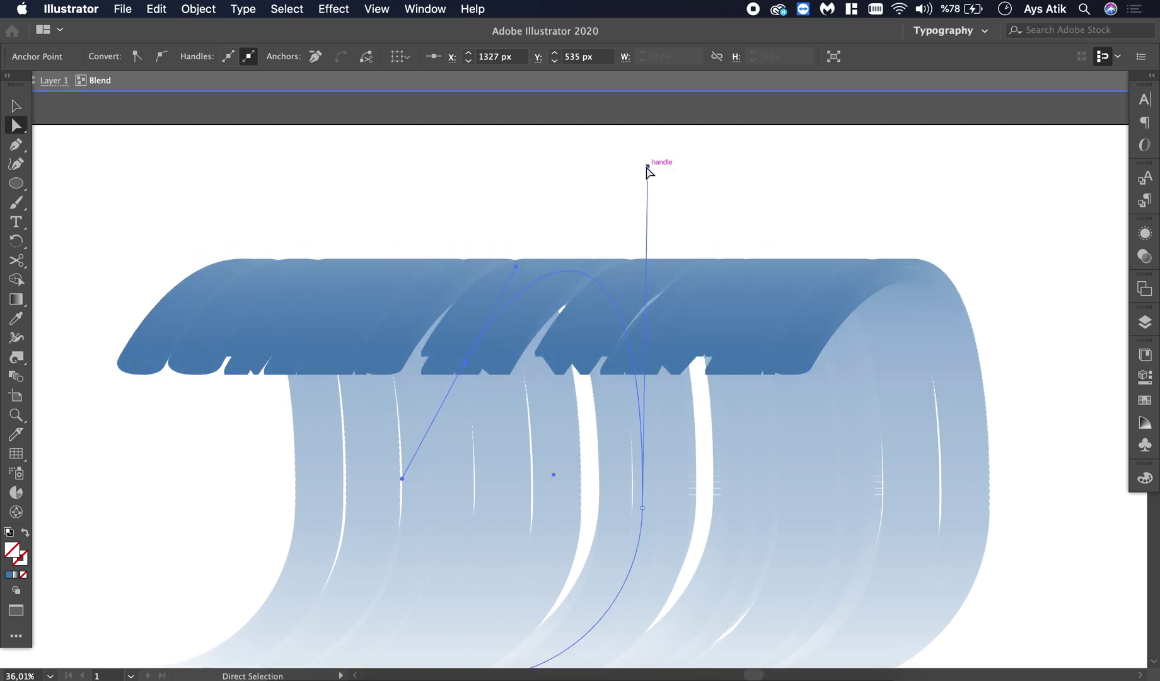
Tilt the middle anchor's upper handle outward, shorten it slightly, and lower the spine's upper end to about Y 629 px
drag(649, 167, 713, 171)
key(ctrl+shift+a)
scroll(756, 315, down, 1)
scroll(753, 347, down, 2)
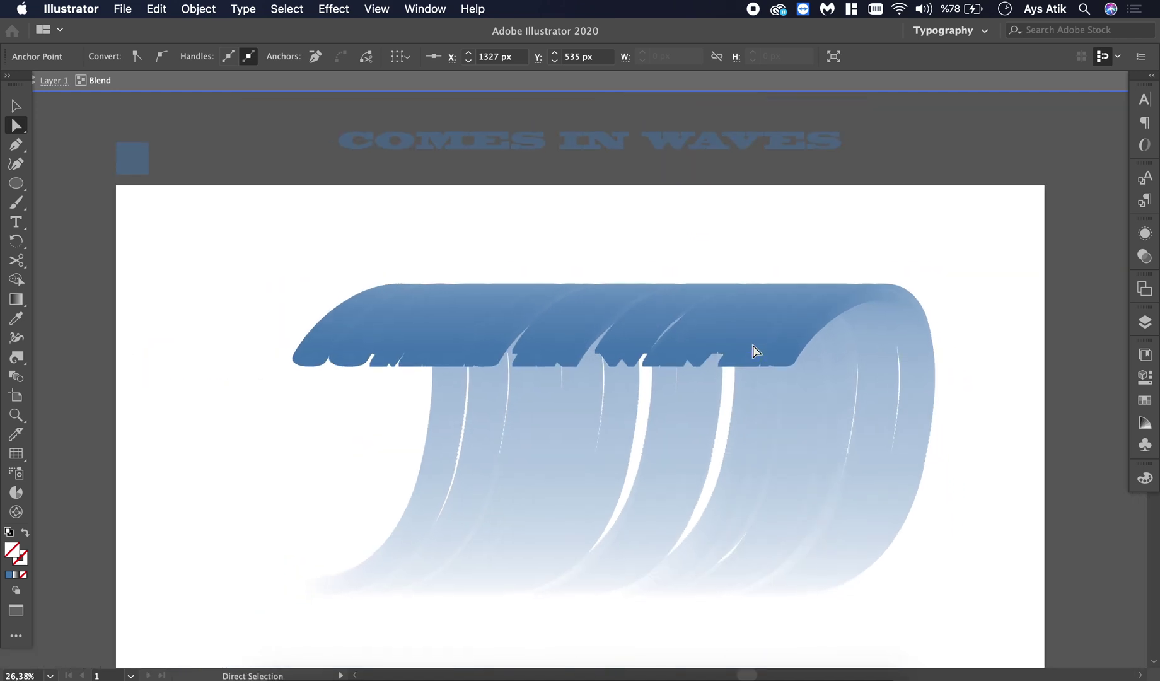
scroll(725, 315, up, 1)
click(704, 280)
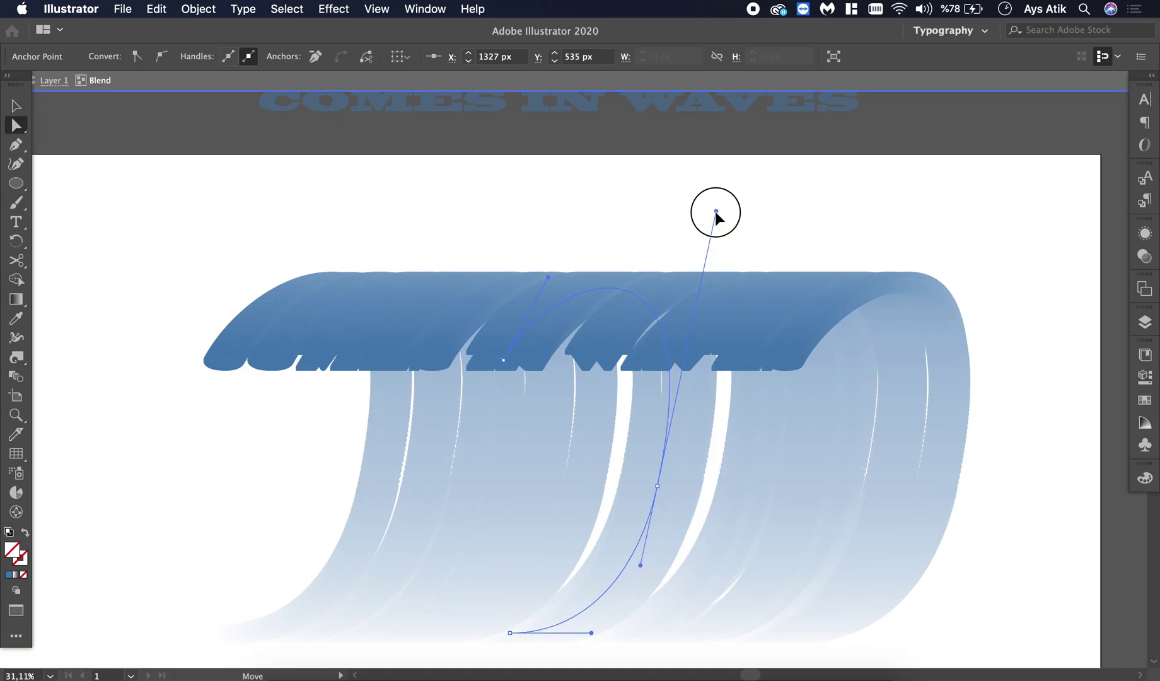
drag(715, 215, 712, 240)
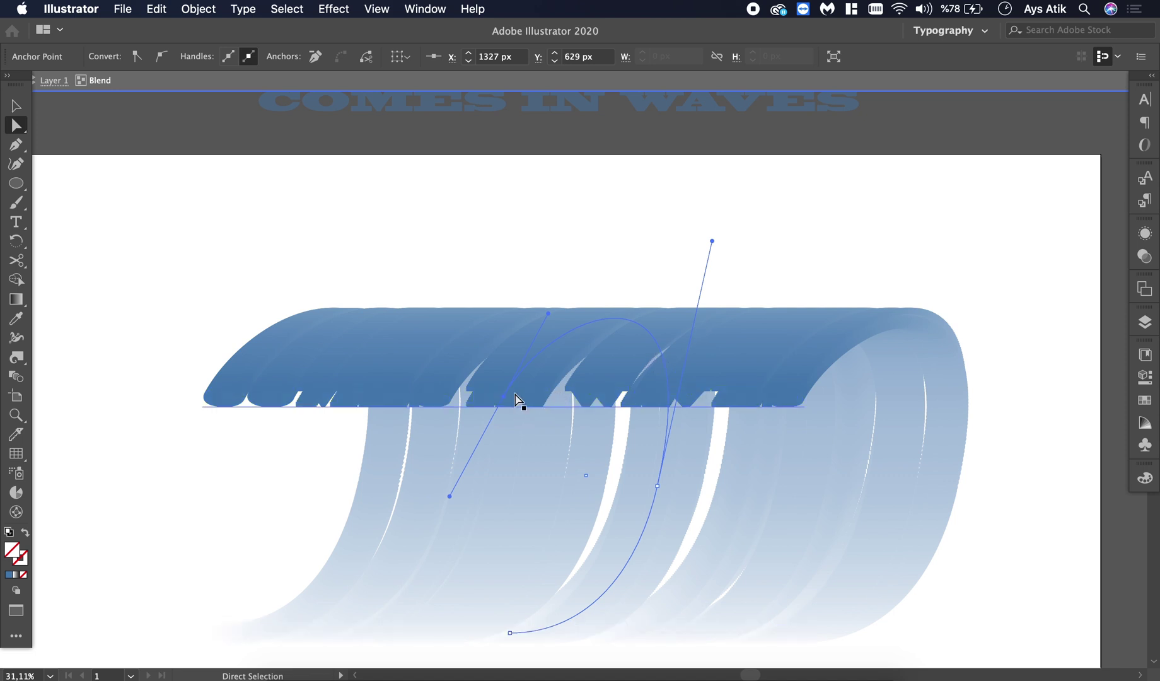
Steepen the handle at the spine's upper end and tilt the middle anchor's upper handle further outward
drag(548, 315, 524, 308)
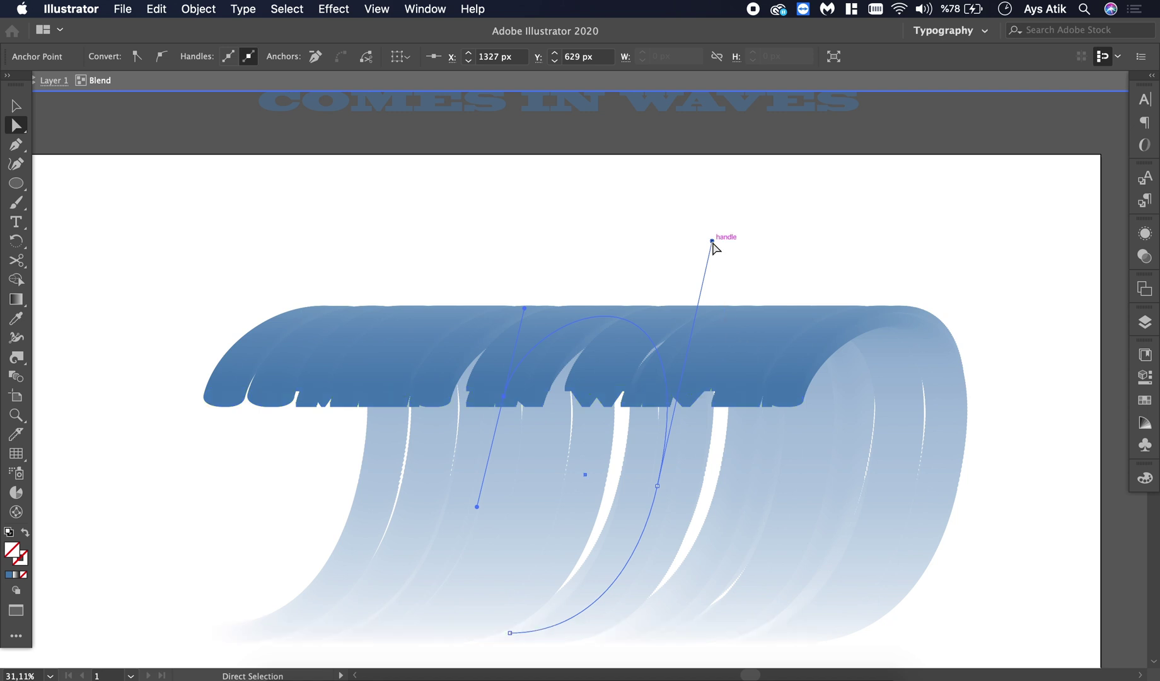
mouse_move(713, 241)
mouse_down()
mouse_move(733, 241)
mouse_move(722, 243)
mouse_up()
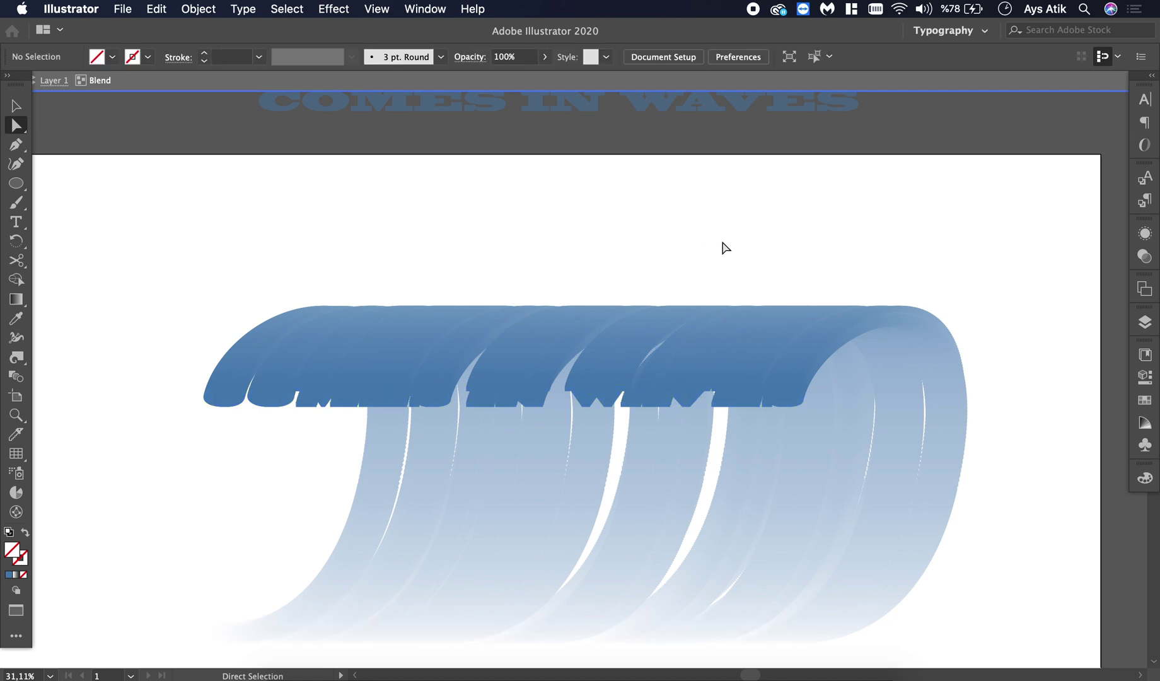
click(663, 478)
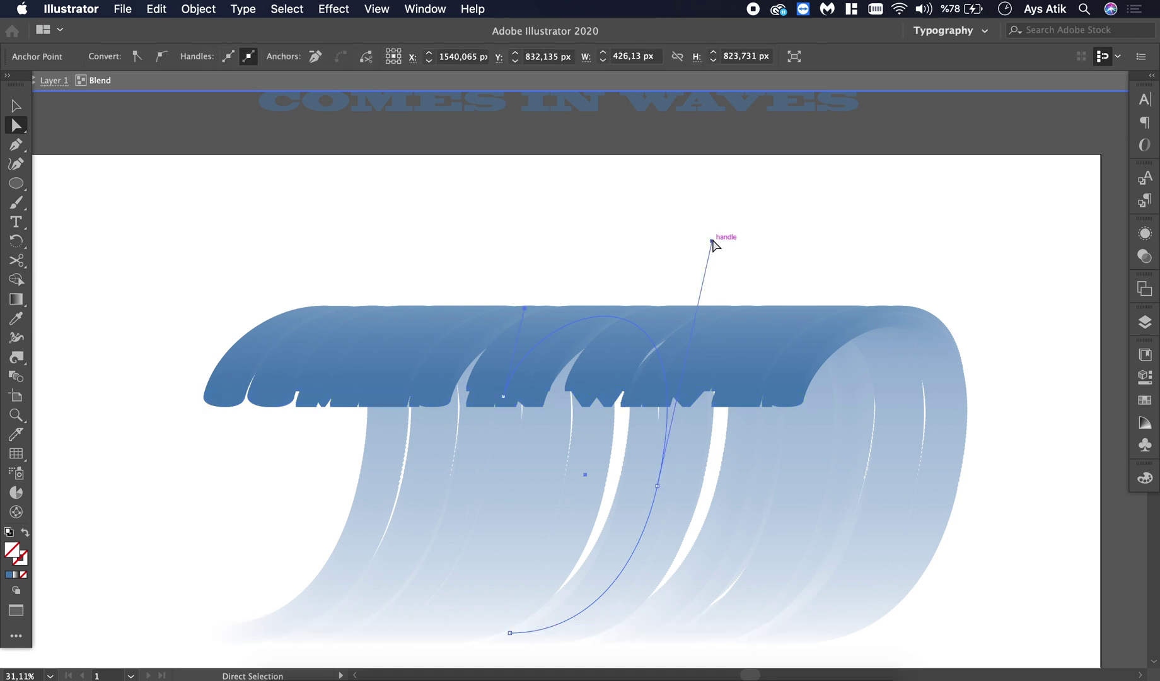
drag(713, 242, 746, 259)
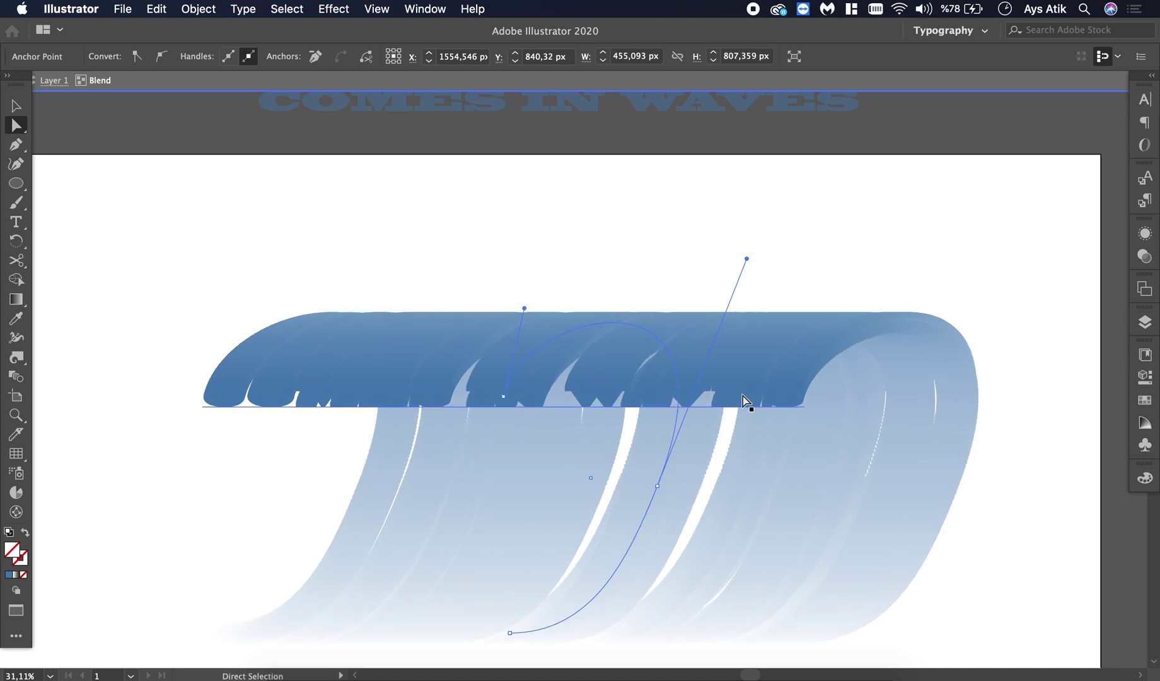
Shorten the middle anchor's upper handle to flatten the wave's crest, and exit the blend's isolation mode
scroll(744, 400, down, 2)
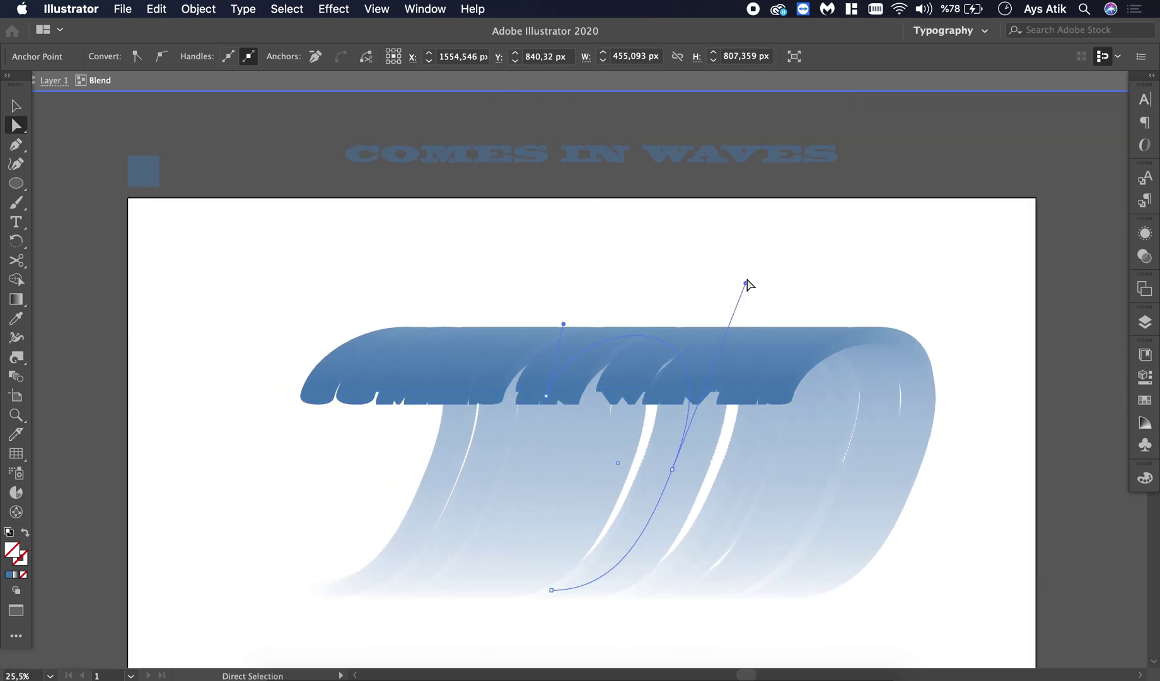
drag(741, 278, 721, 345)
click(690, 421)
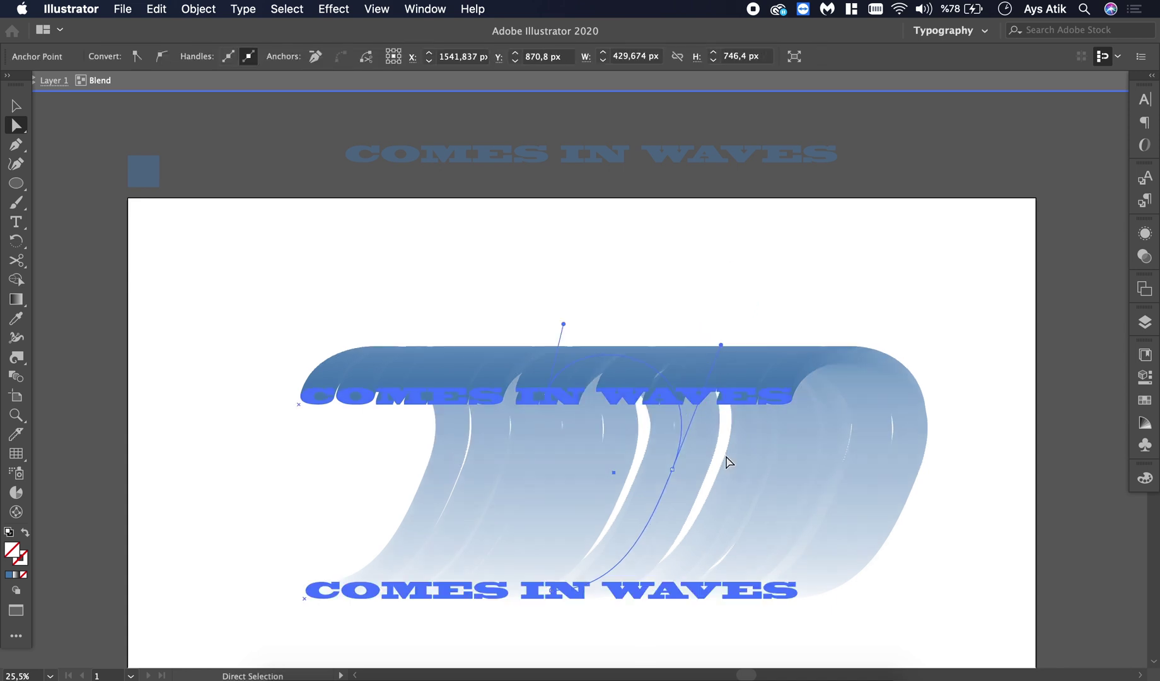
scroll(734, 461, right, 2)
scroll(734, 461, down, 2)
key(v)
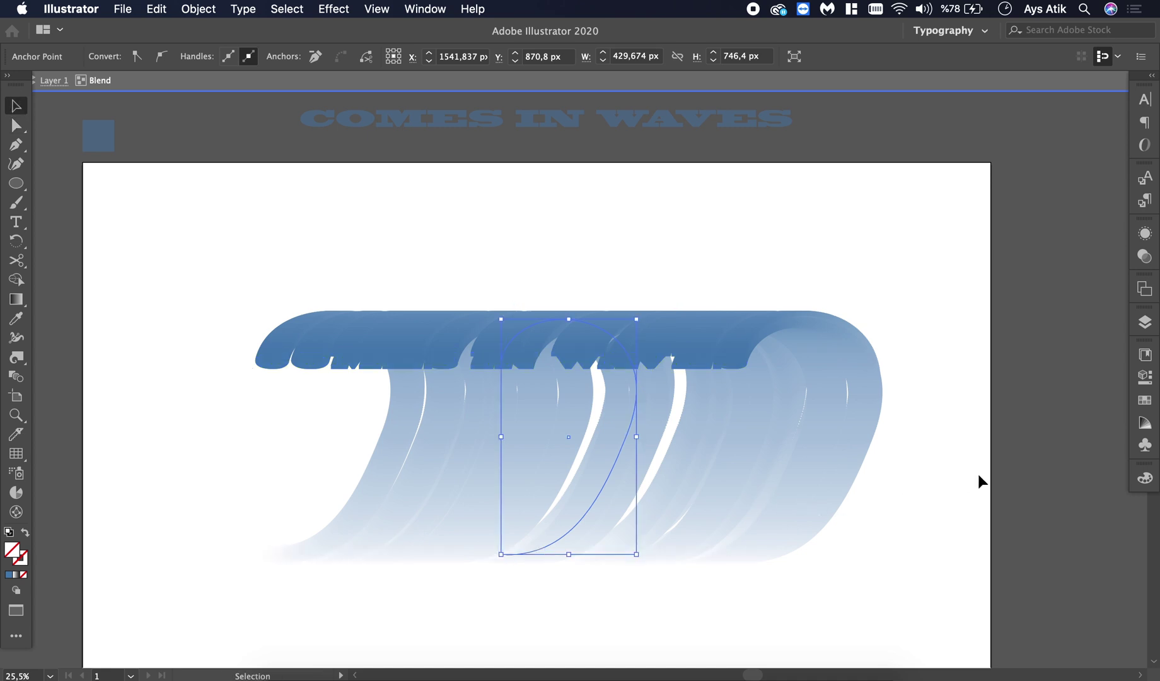
click(978, 476)
double_click(978, 474)
scroll(978, 474, down, 3)
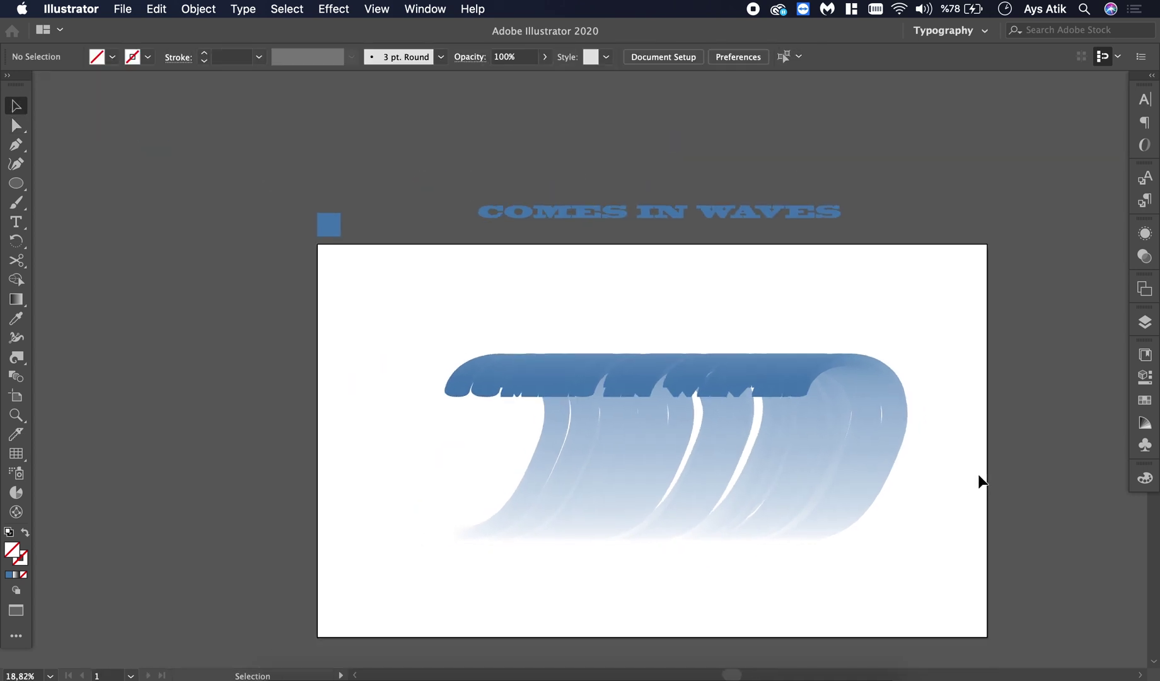
Undo the spine edits back to the original symmetrical arc, before any handle was stretched
scroll(978, 474, right, 2)
scroll(978, 474, down, 1)
scroll(627, 401, up, 2)
key(a)
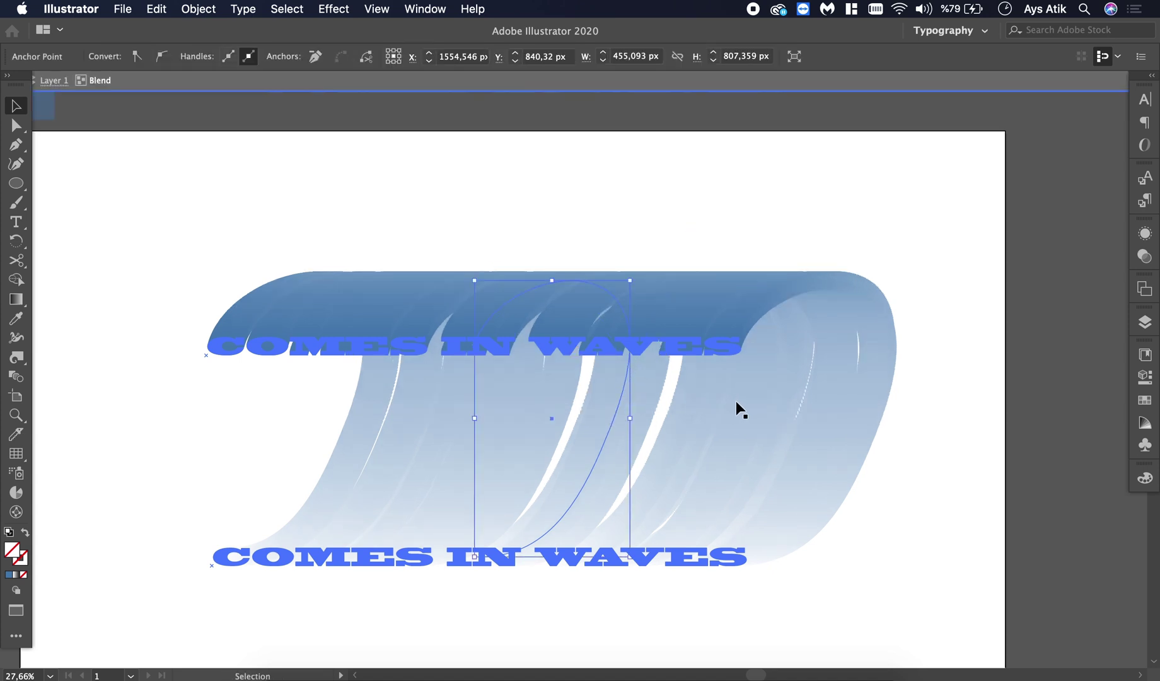
key(super+z)
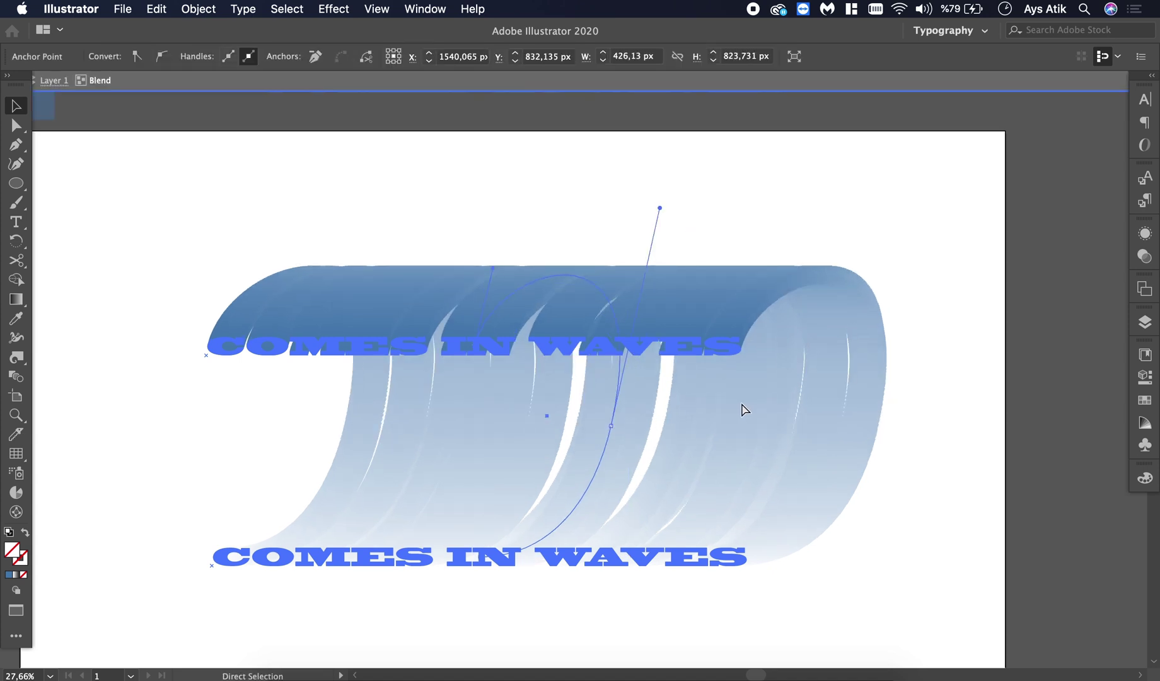
key(super+z)
key(super+z)
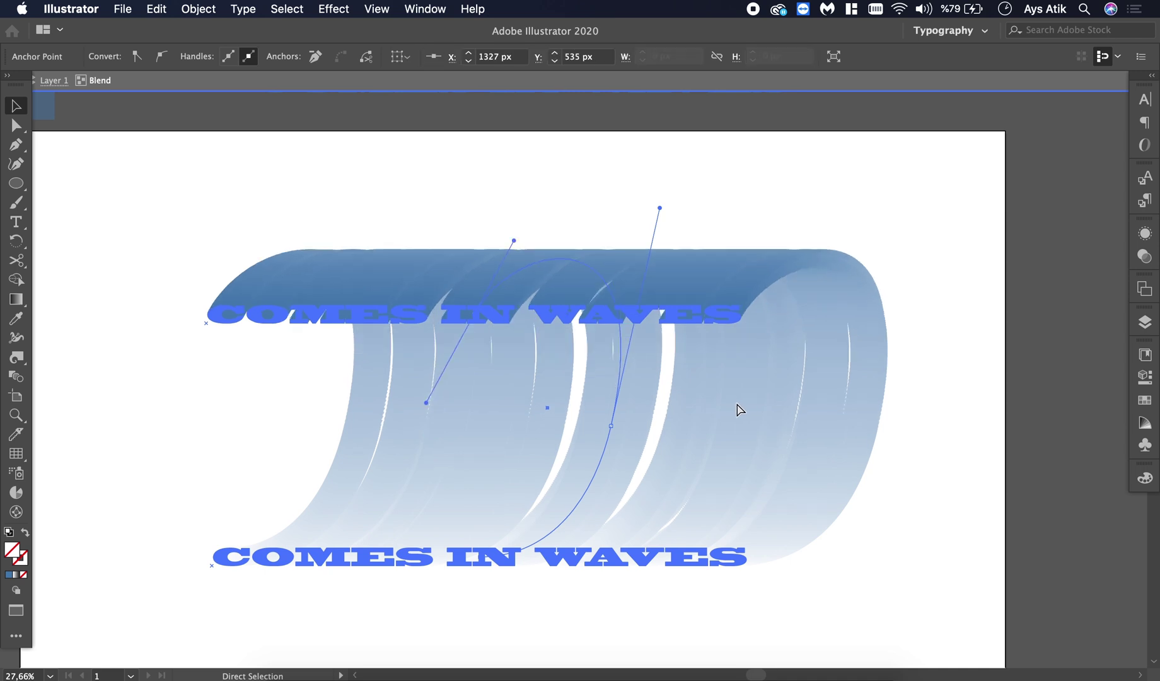
key(ctrl+z)
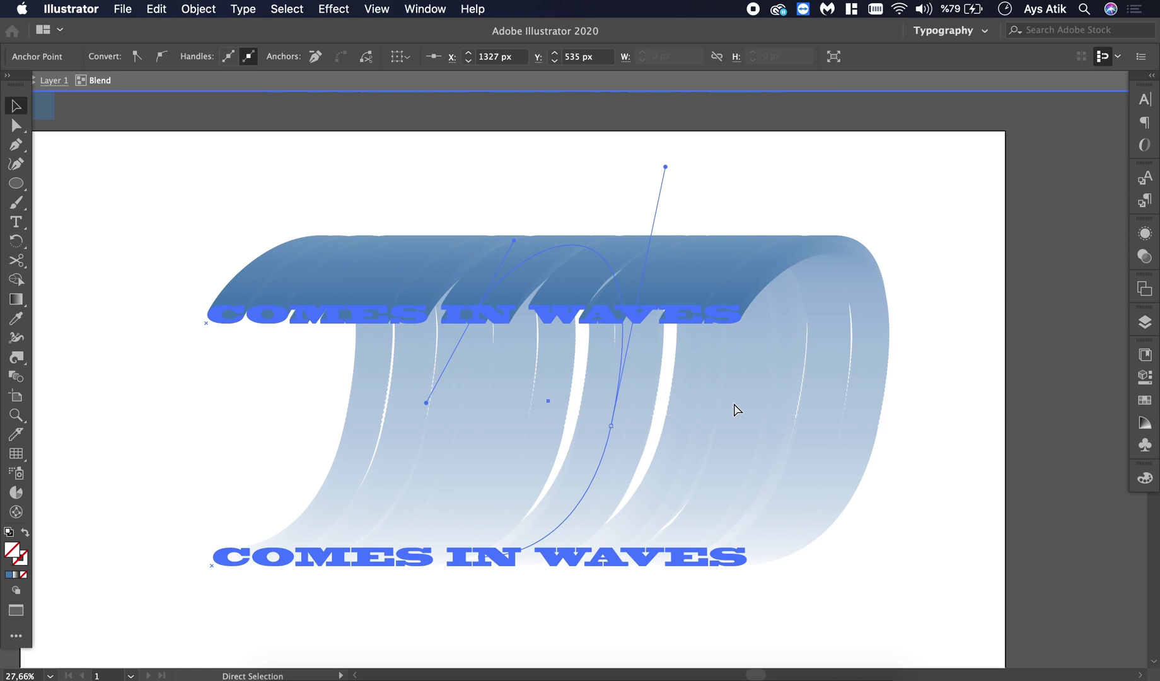
key(ctrl+z)
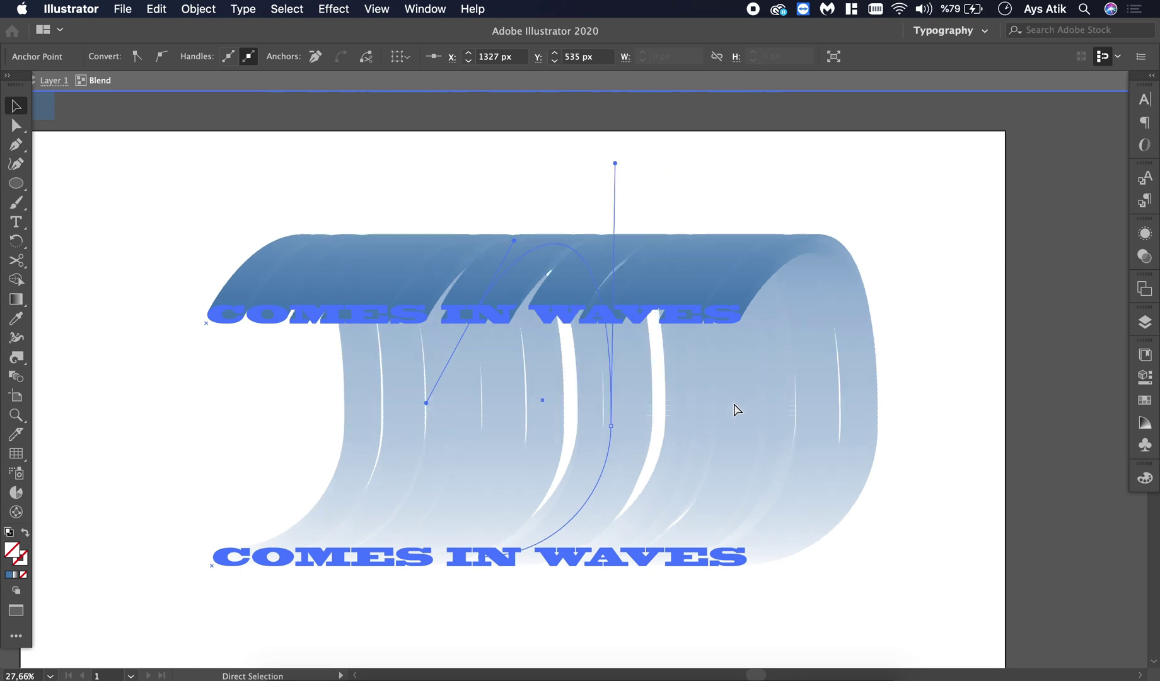
key(ctrl+z)
key(ctrl+z)
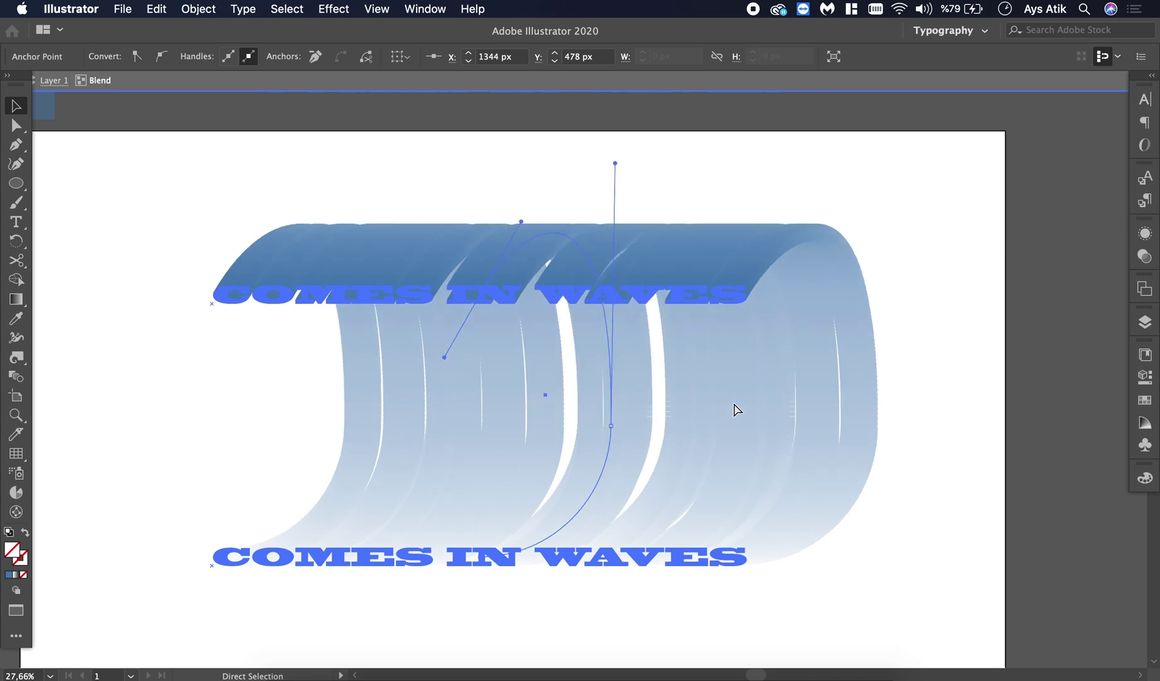
key(ctrl+z)
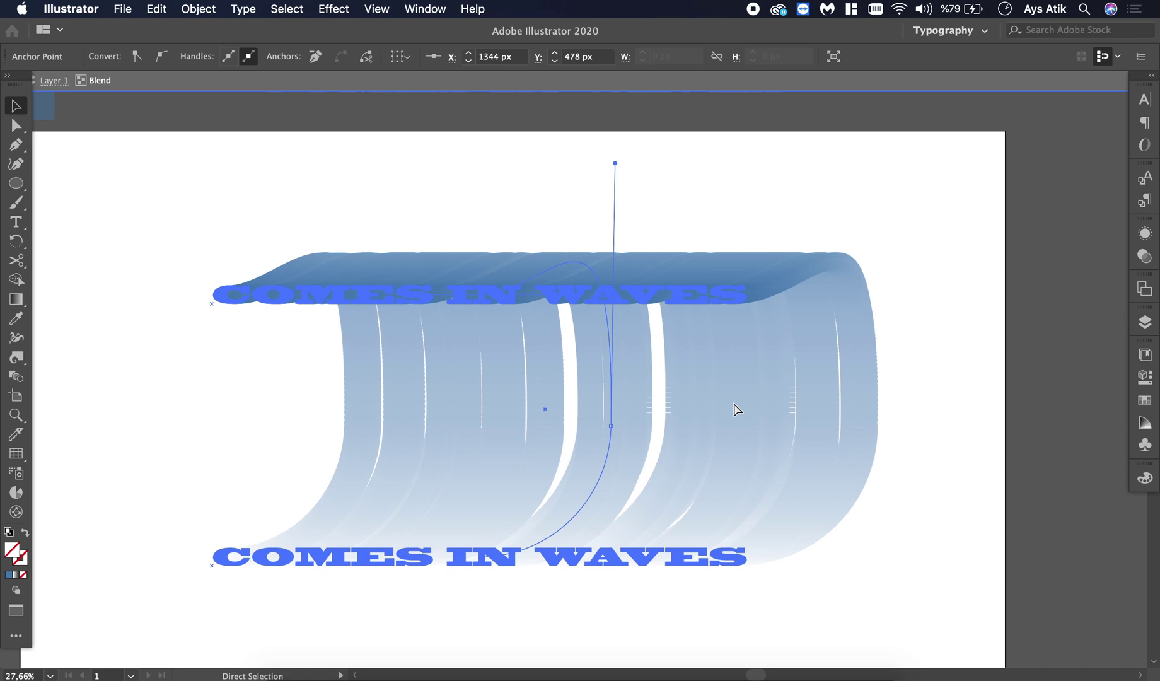
key(super+z)
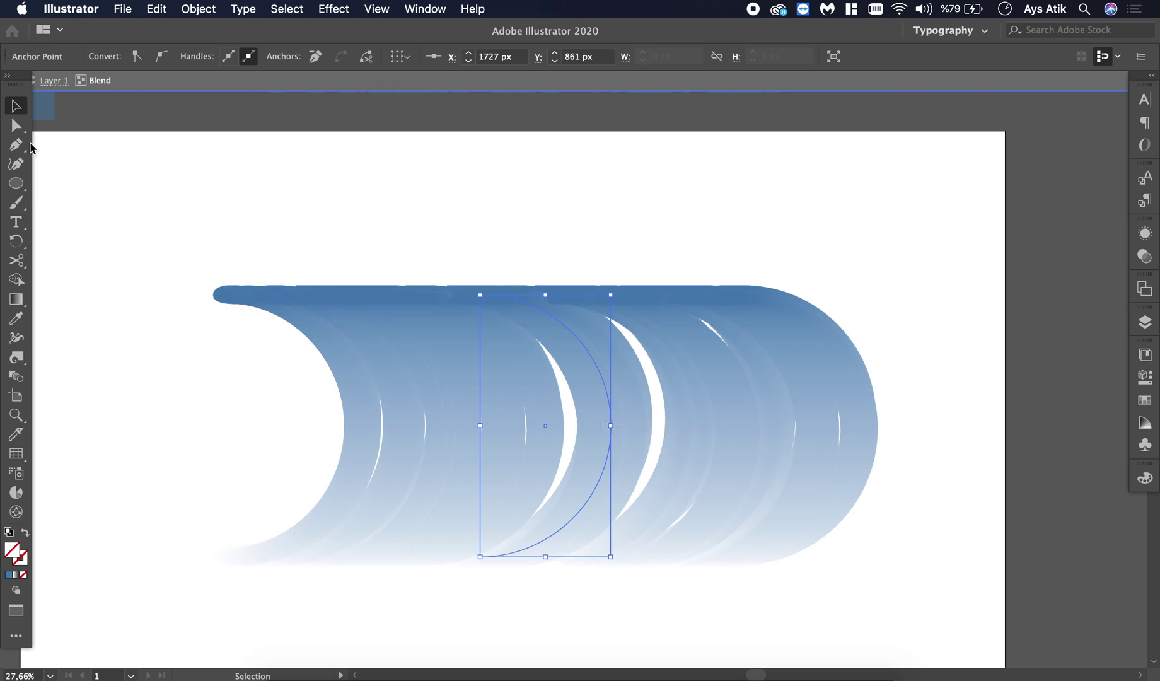
Stretch the middle anchor's upper handle straight up and lower the spine's upper end anchor with Direct Selection
key(a)
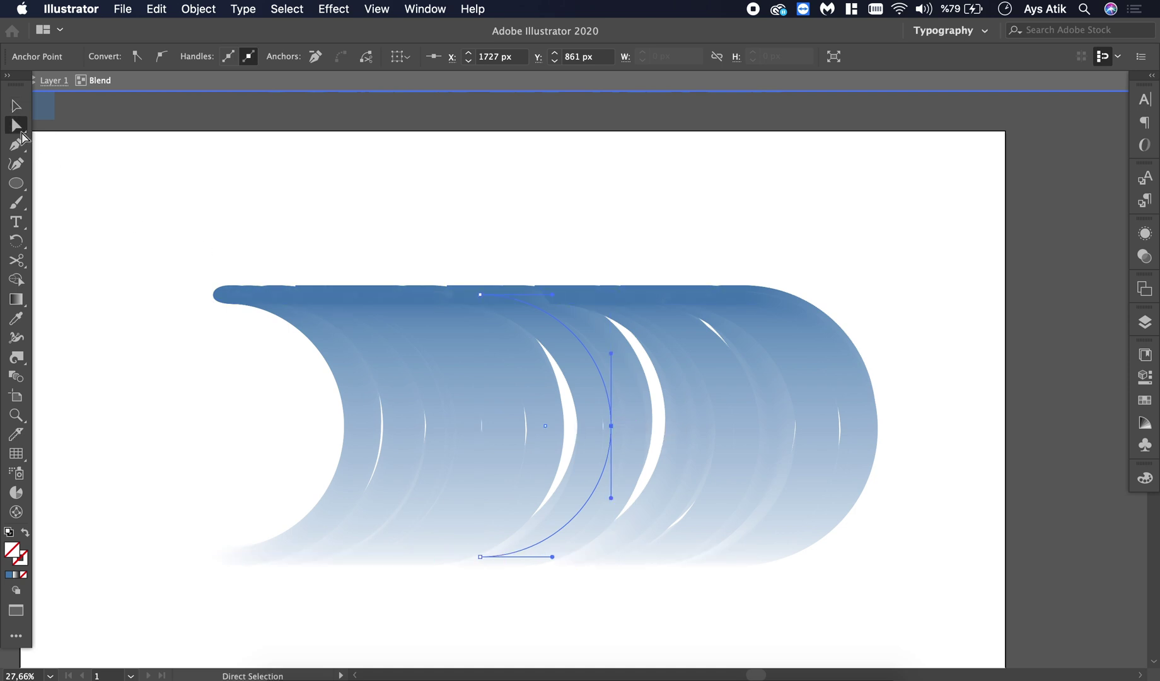
drag(611, 354, 611, 226)
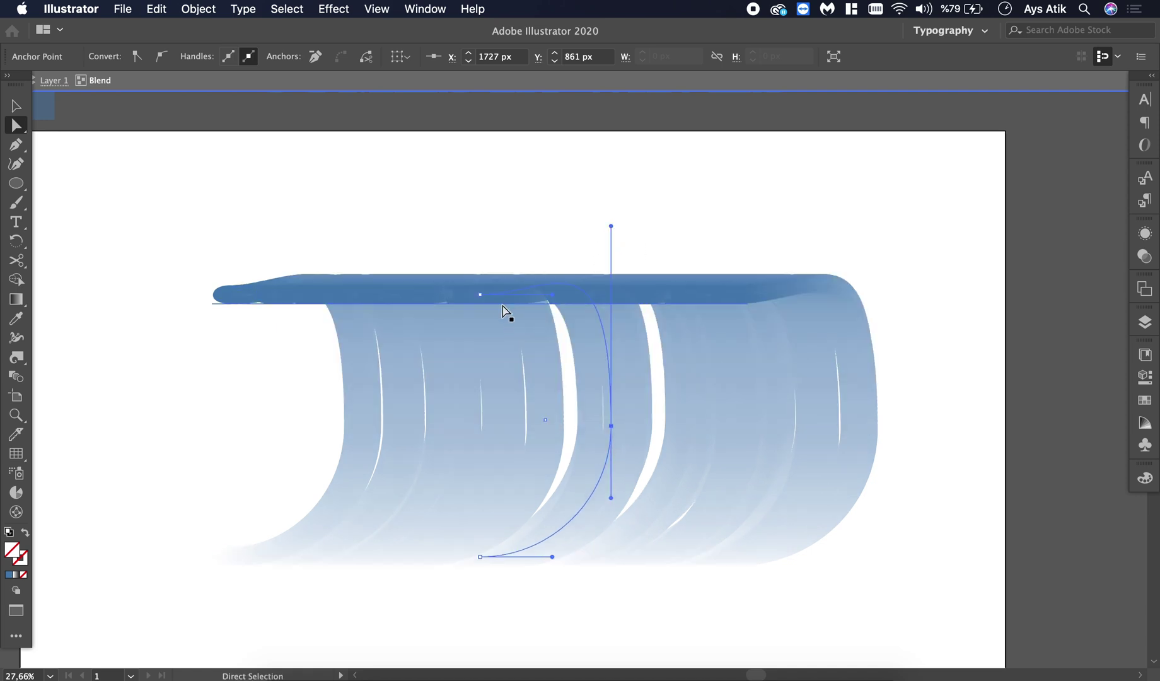
drag(481, 295, 485, 358)
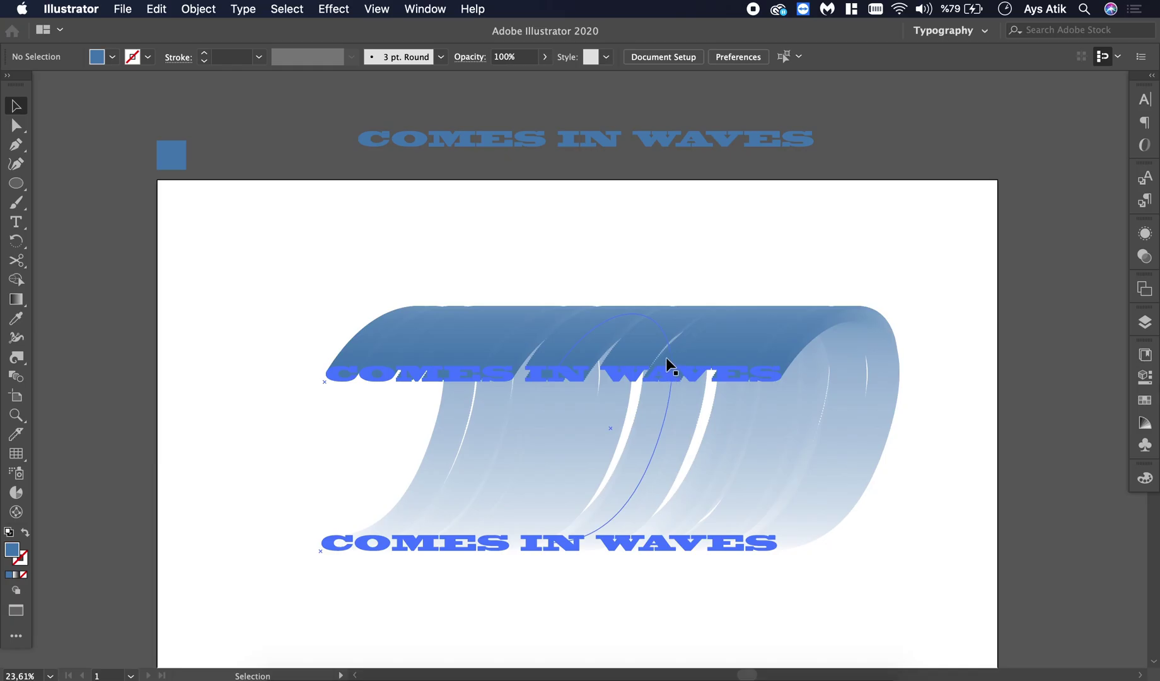
Set the wave blend's spacing to 400 specified steps
click(667, 357)
scroll(667, 357, up, 5)
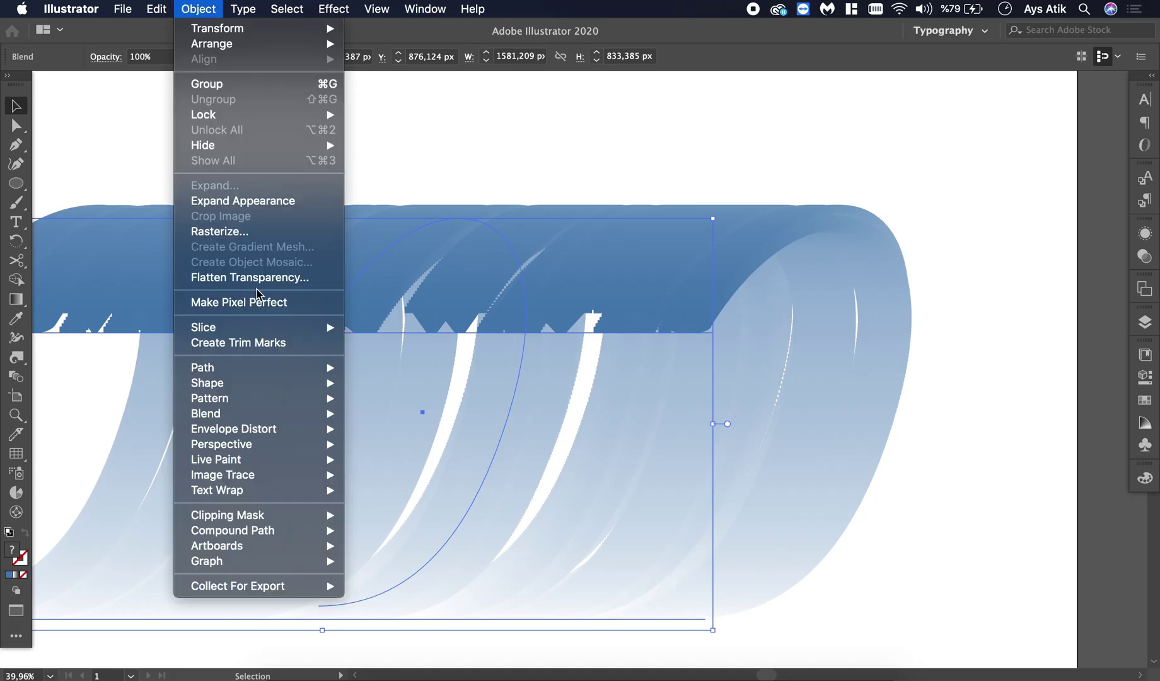
mouse_move(271, 414)
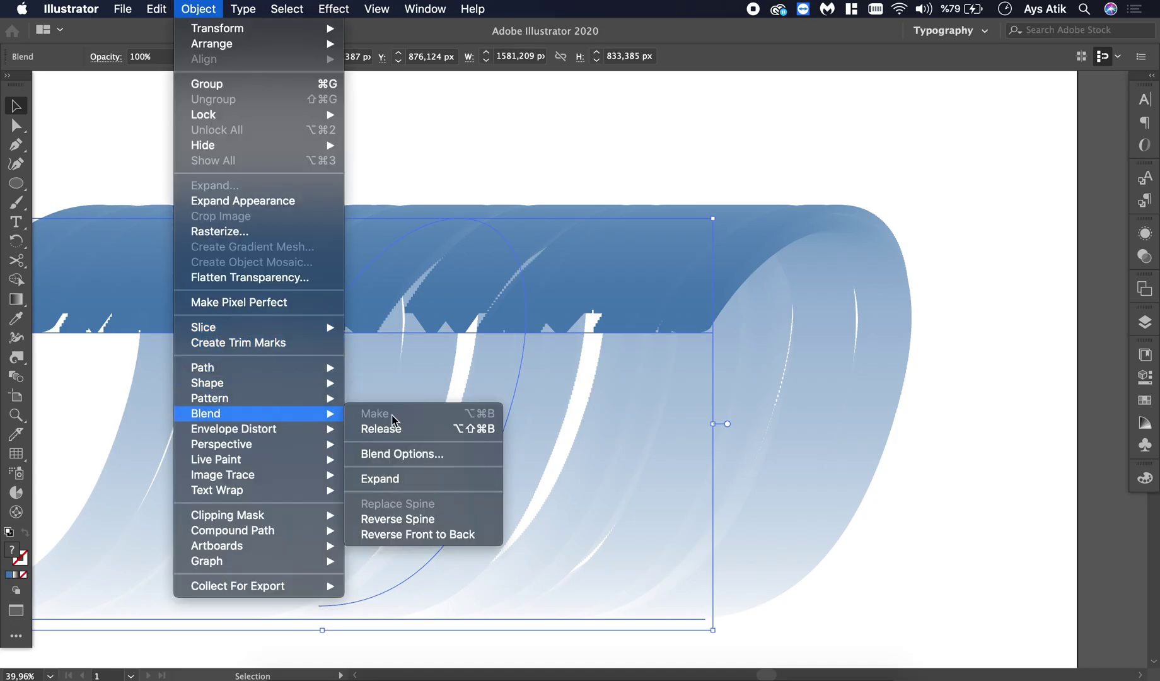
click(415, 455)
click(694, 312)
double_click(858, 236)
text(400)
click(880, 310)
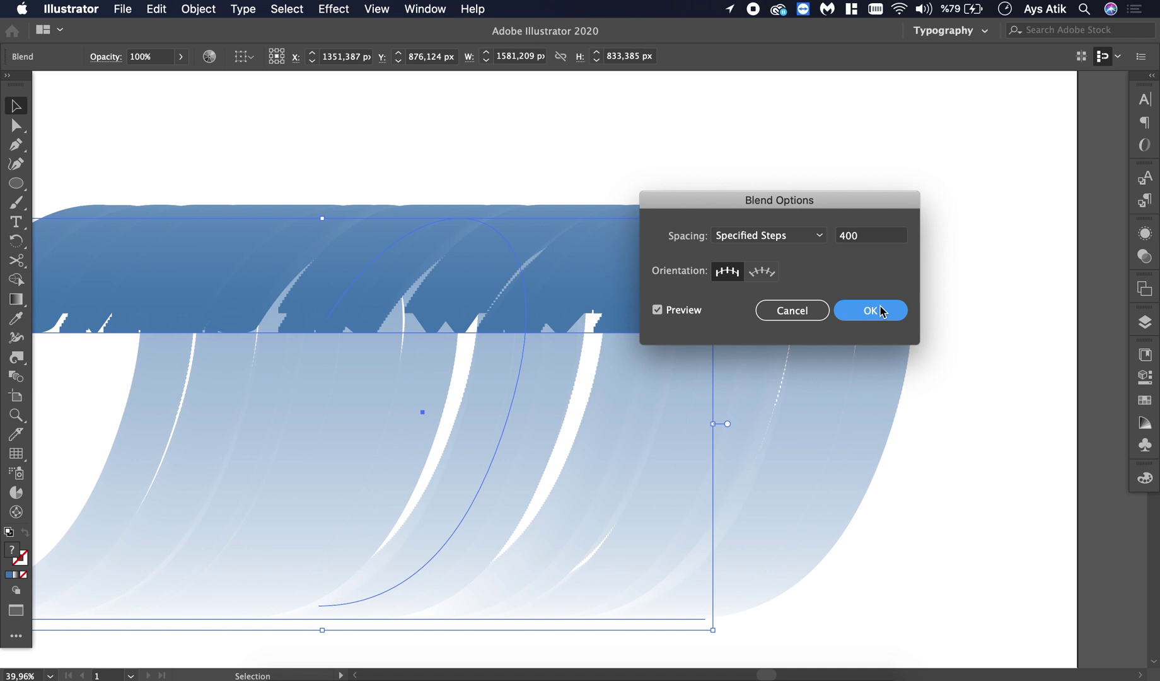
double_click(881, 312)
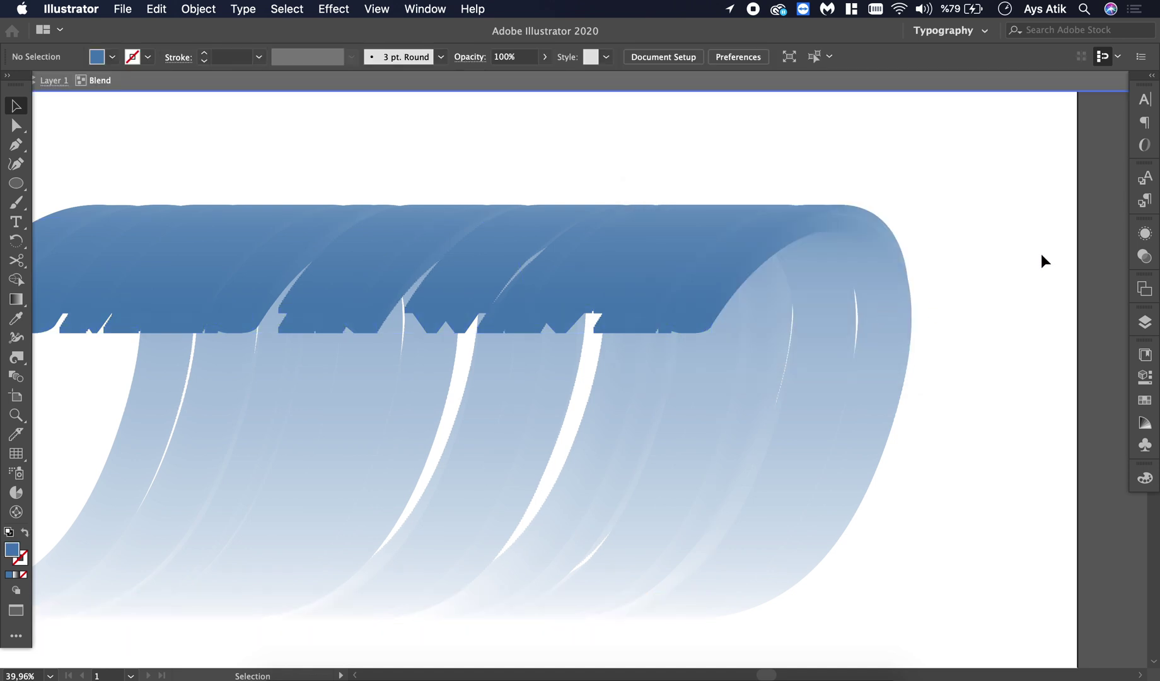
Raise the wave blend's spacing to 600 specified steps
scroll(580, 264, up, 1)
scroll(581, 262, up, 2)
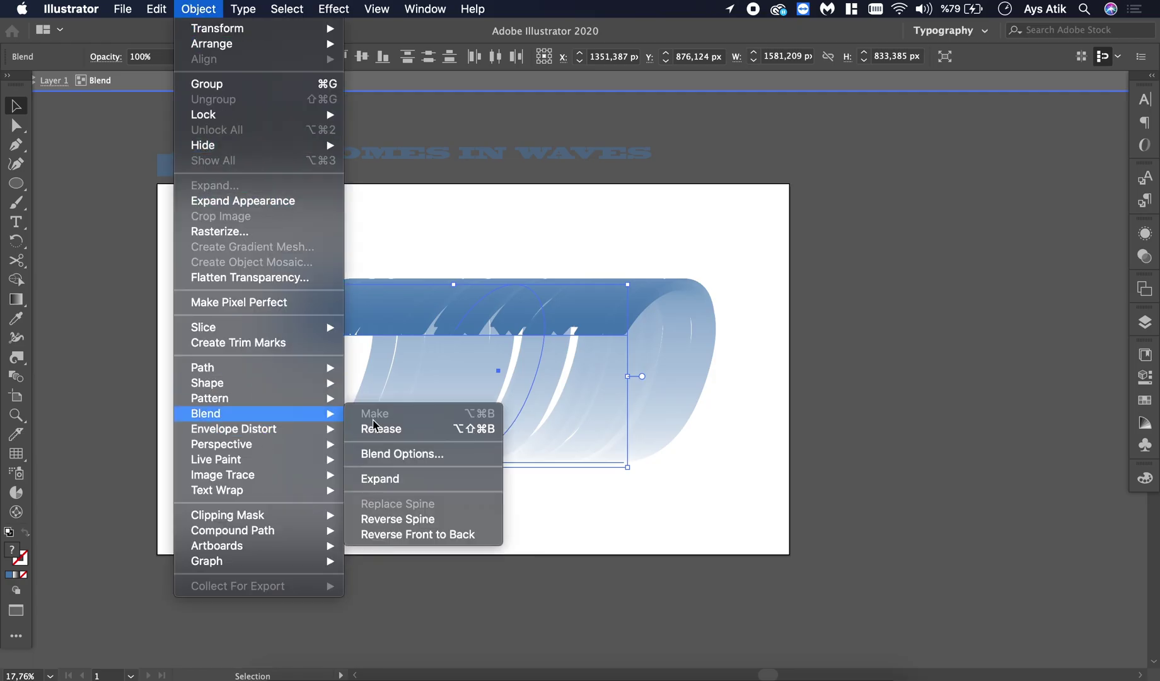
click(399, 455)
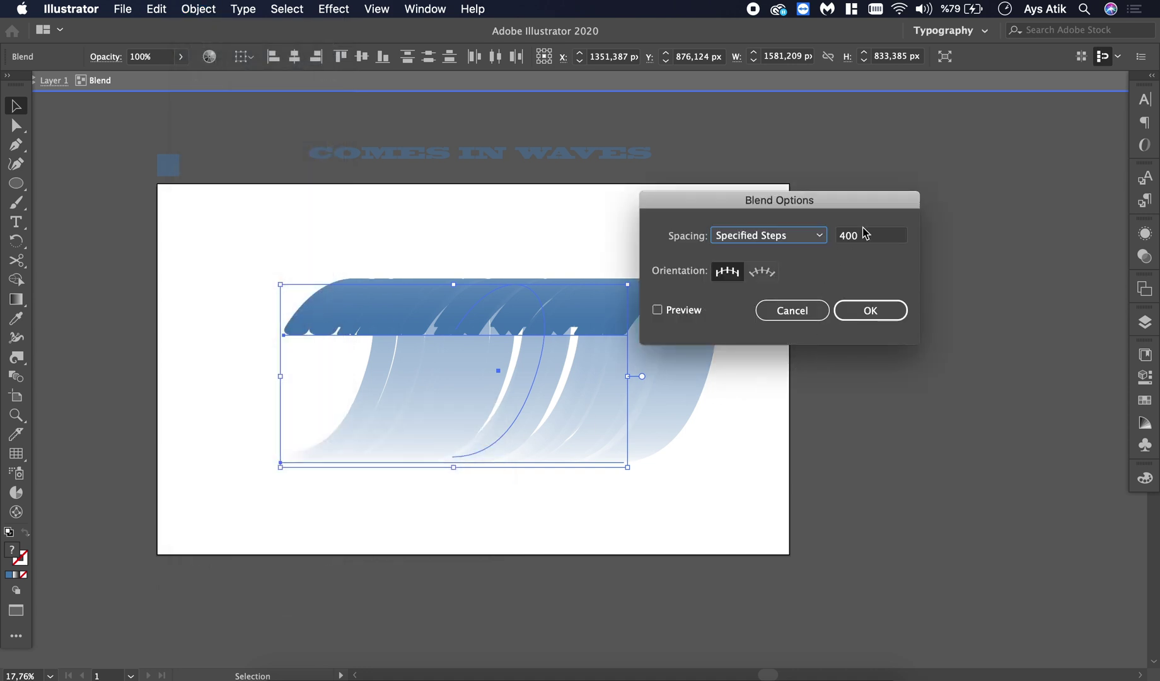
click(865, 239)
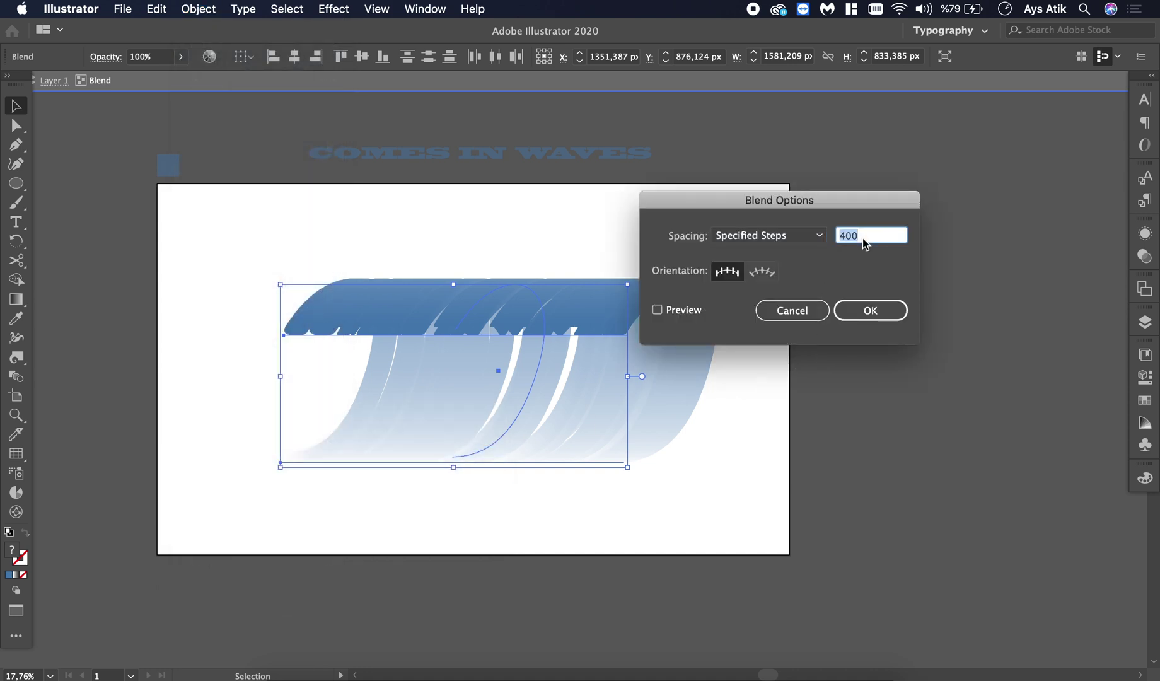
text(600)
key(Tab)
key(Return)
scroll(546, 305, up, 3)
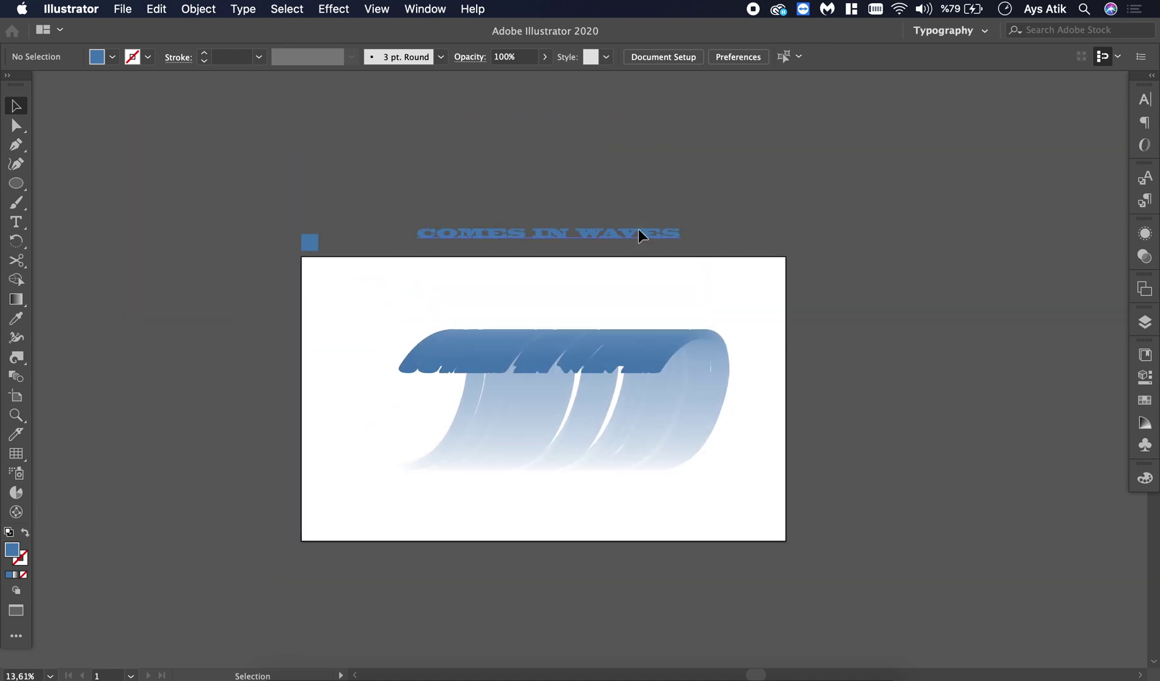
Move the spare "COMES IN WAVES" text from above the artboard onto the wave's front edge and bring it to front
click(622, 238)
drag(621, 238, 607, 377)
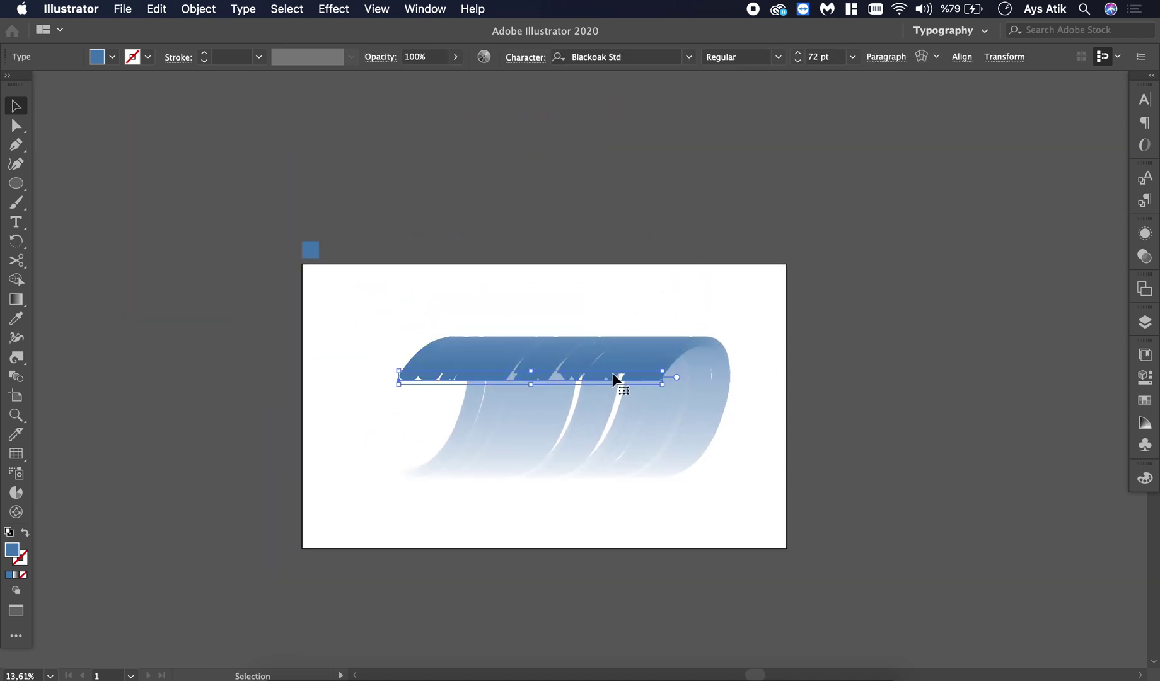
right_click(613, 378)
mouse_move(735, 604)
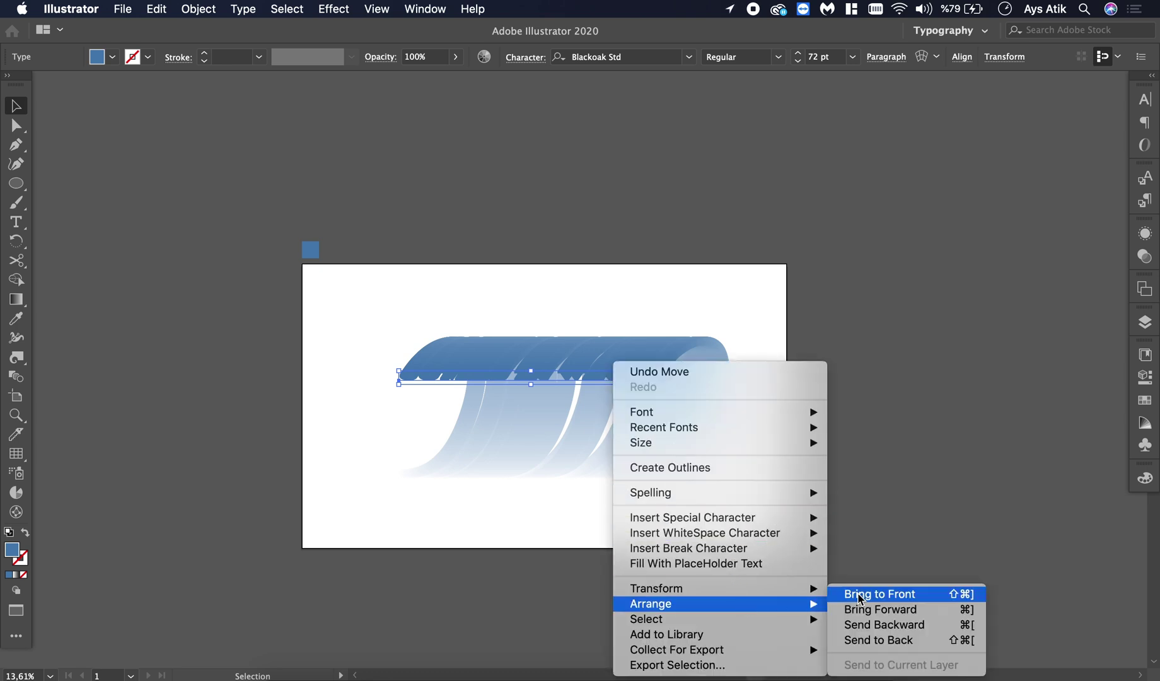
click(859, 596)
Color the front text white by sampling the artboard with the Eyedropper, and deselect it
scroll(653, 385, up, 2)
key(i)
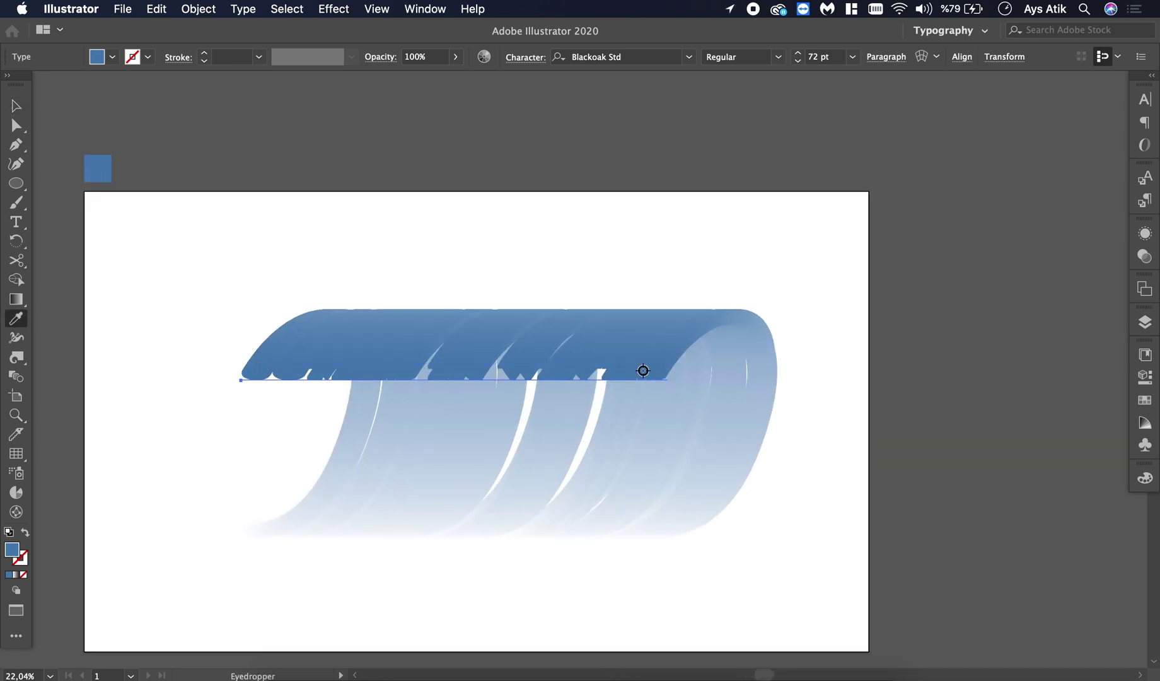
click(584, 228)
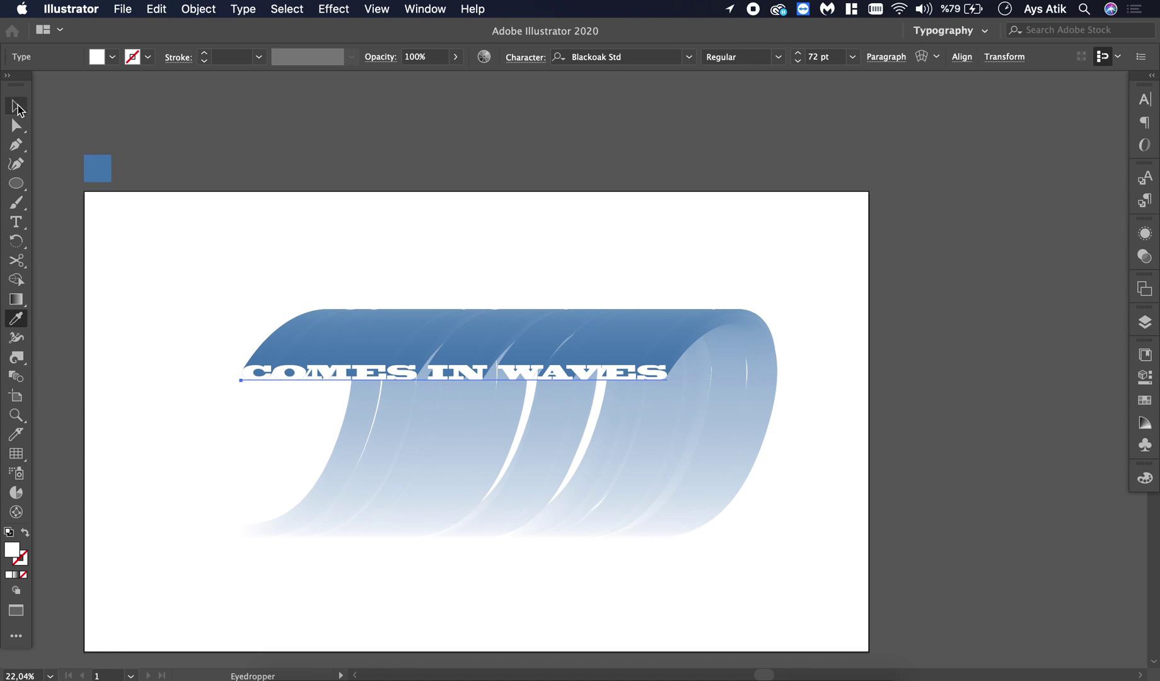
click(17, 104)
click(183, 325)
Move the white text off the wave's front edge to the empty area above the wave
scroll(186, 339, down, 2)
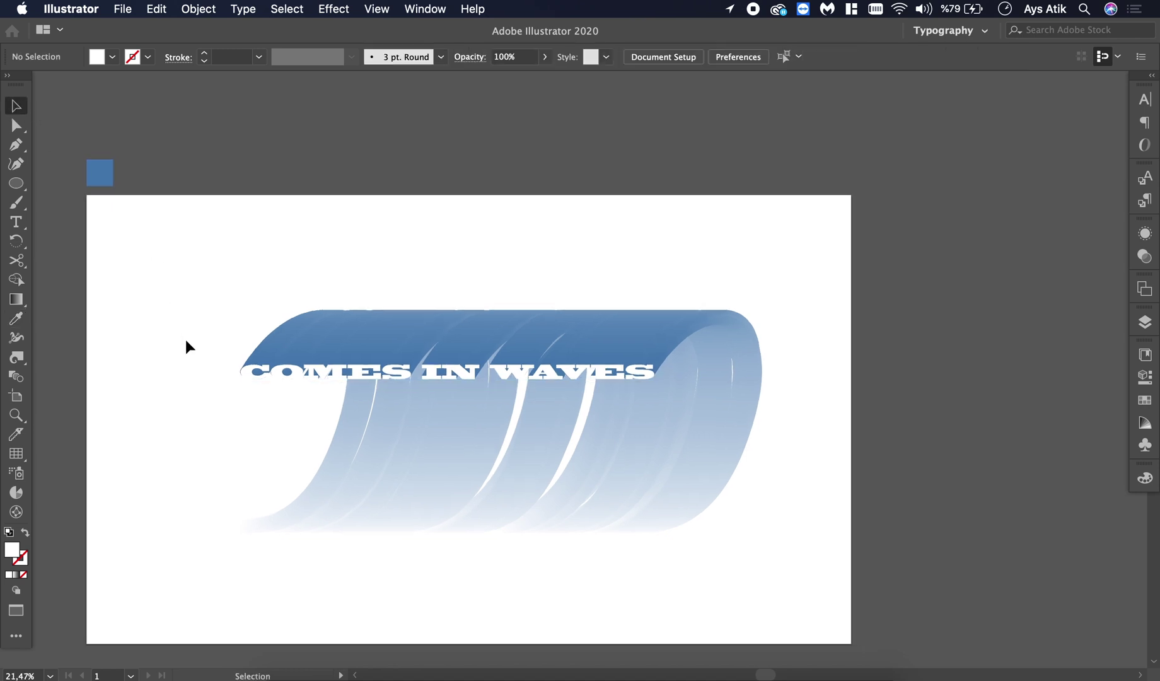
scroll(186, 339, up, 1)
scroll(186, 339, left, 1)
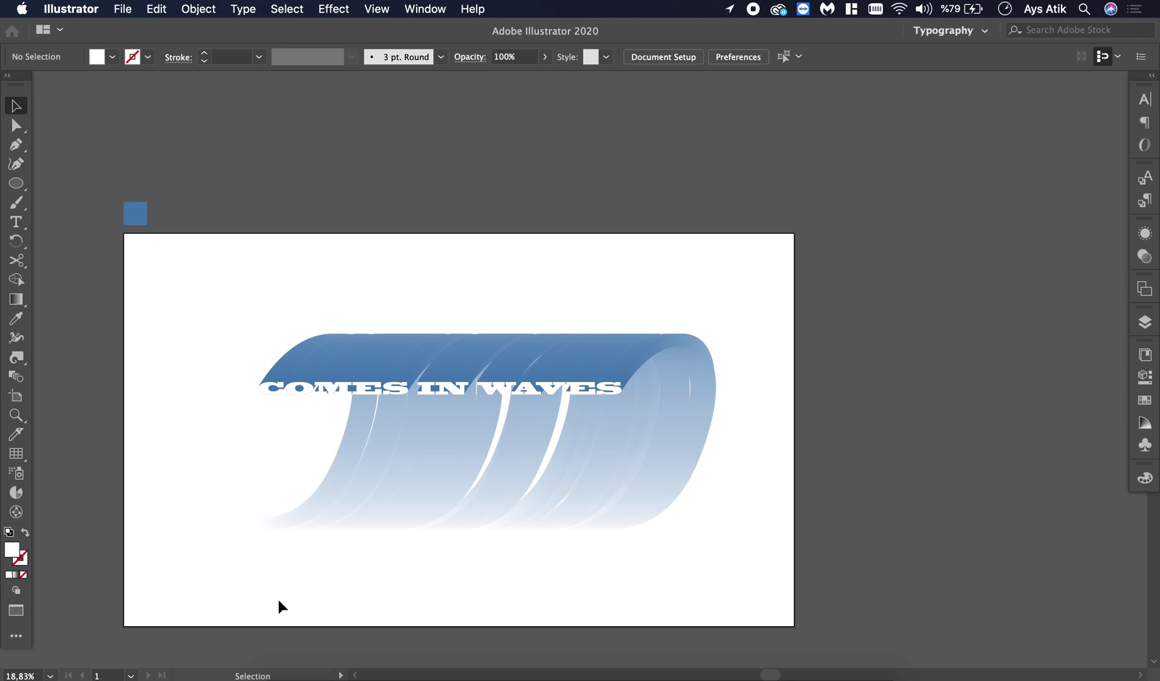
click(491, 527)
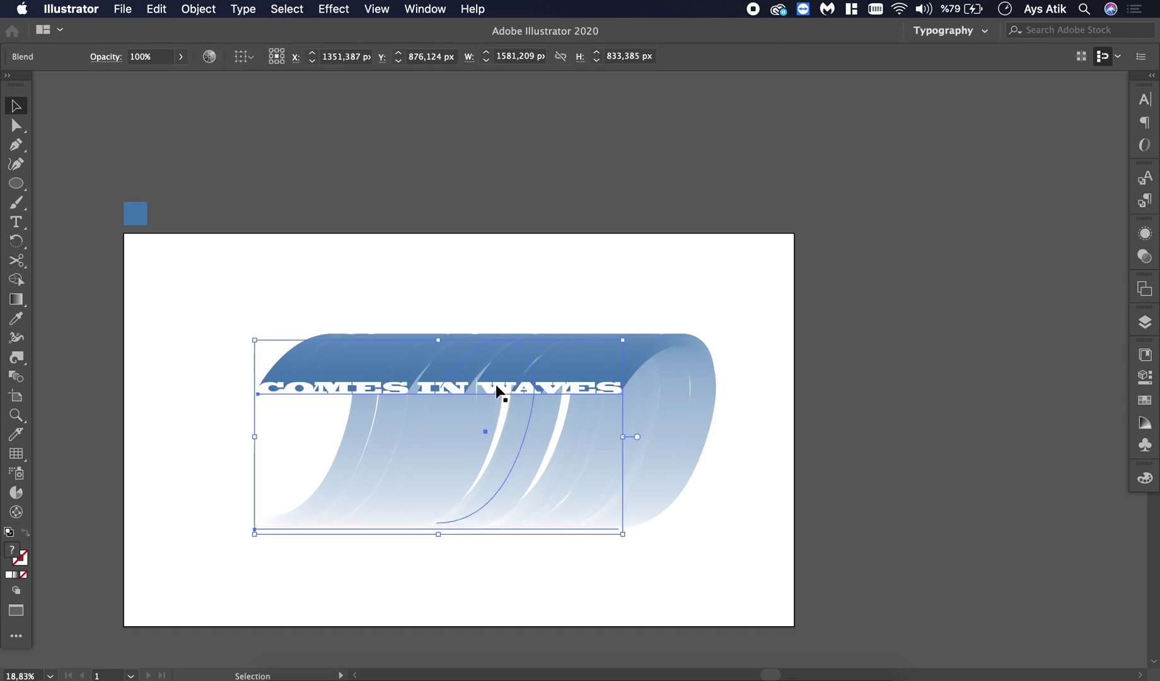
drag(497, 390, 496, 258)
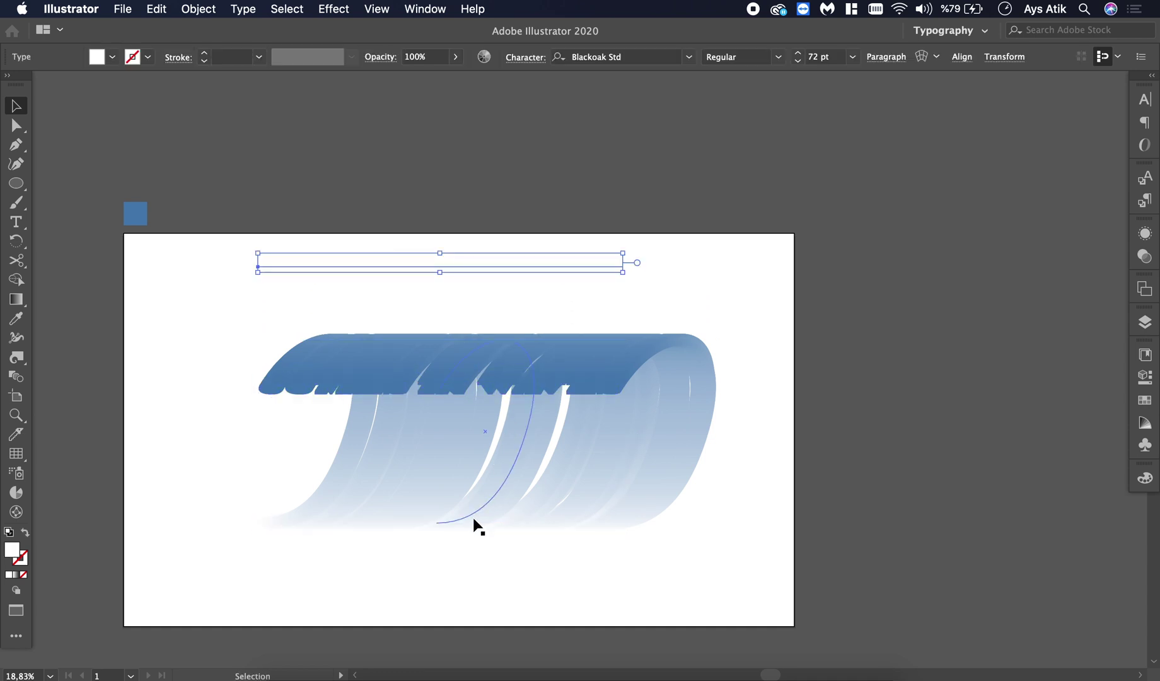
Isolate the wave blend and color its lower text line blue by sampling the wave's front edge with the Eyedropper
click(487, 522)
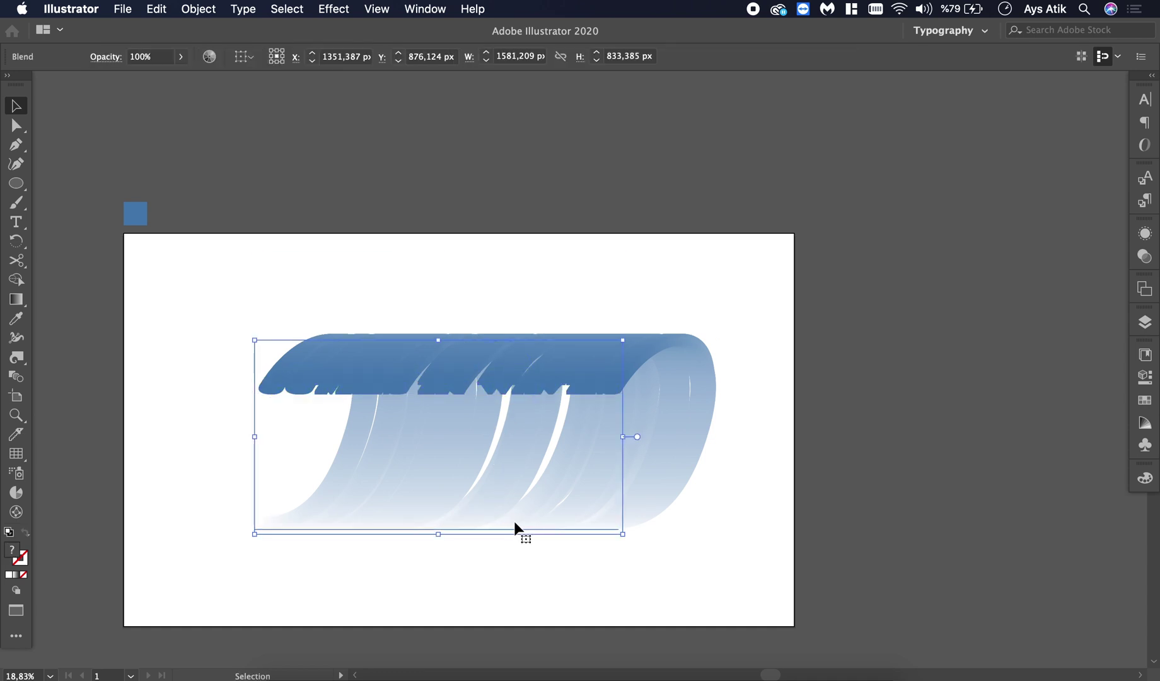
double_click(508, 527)
click(485, 530)
key(i)
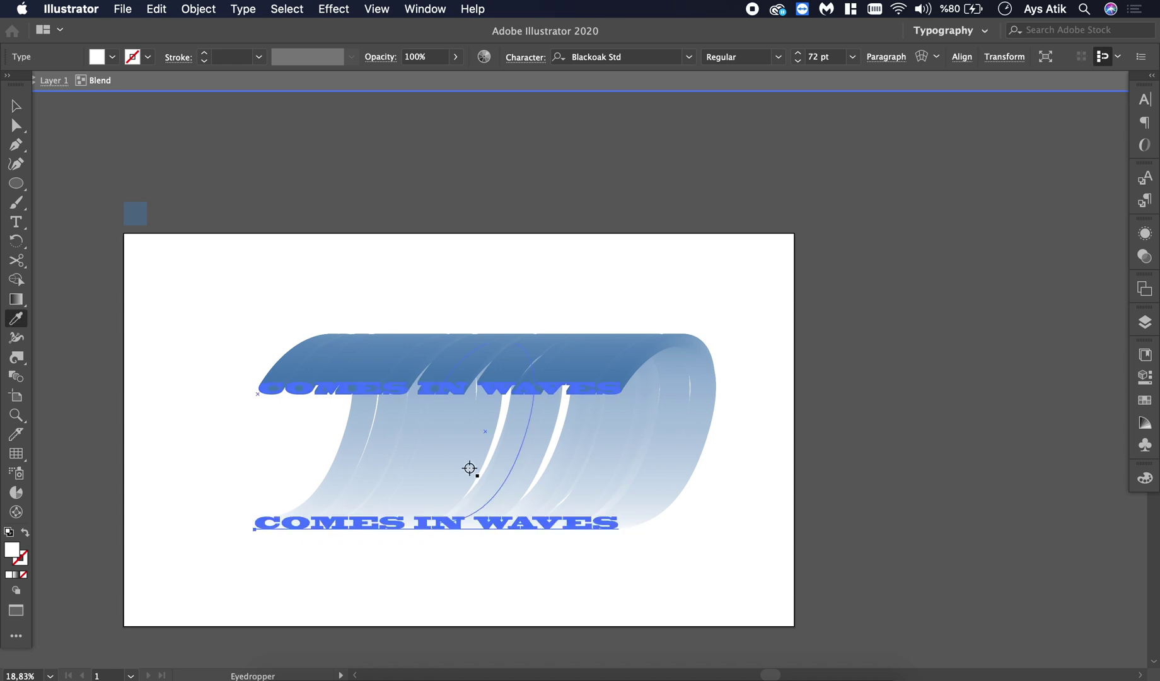
click(448, 392)
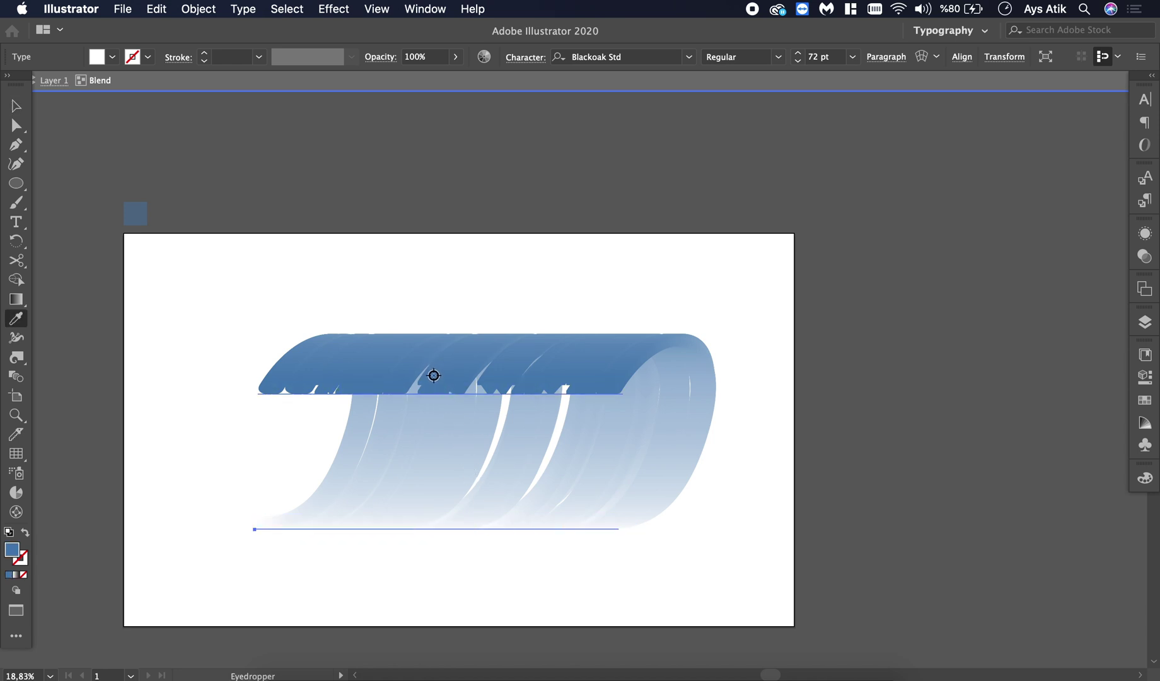
click(442, 392)
Color the blend's upper text line white by sampling the artboard with the Eyedropper, and exit isolation mode
click(15, 106)
click(364, 390)
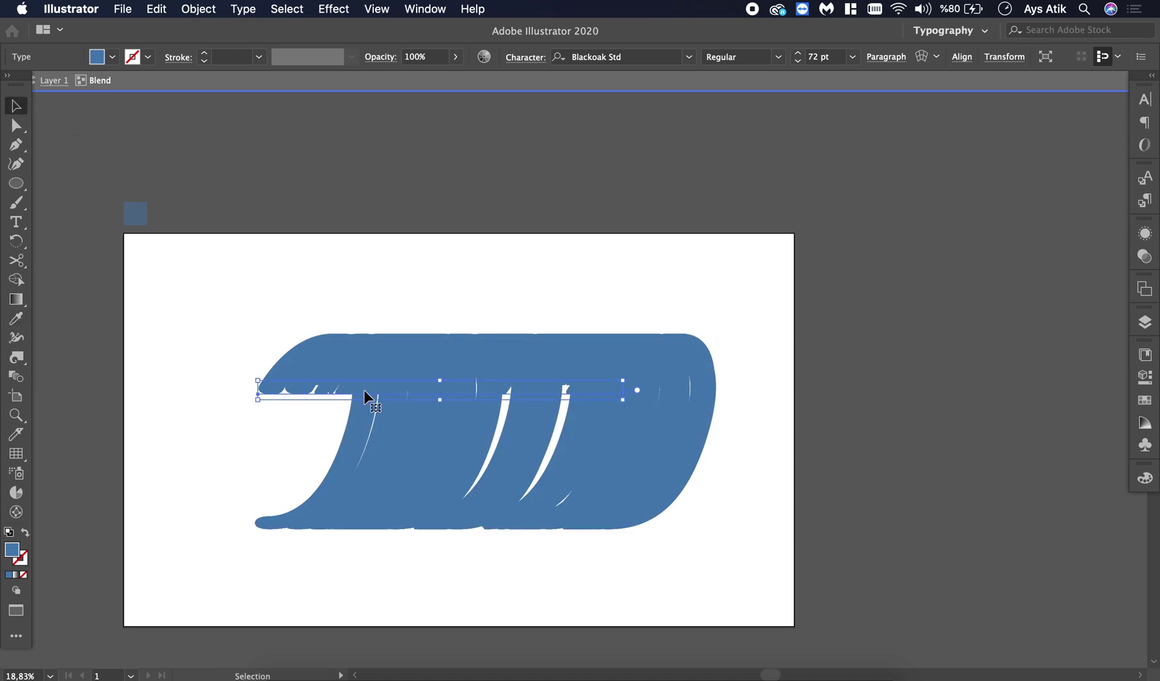
key(i)
click(318, 294)
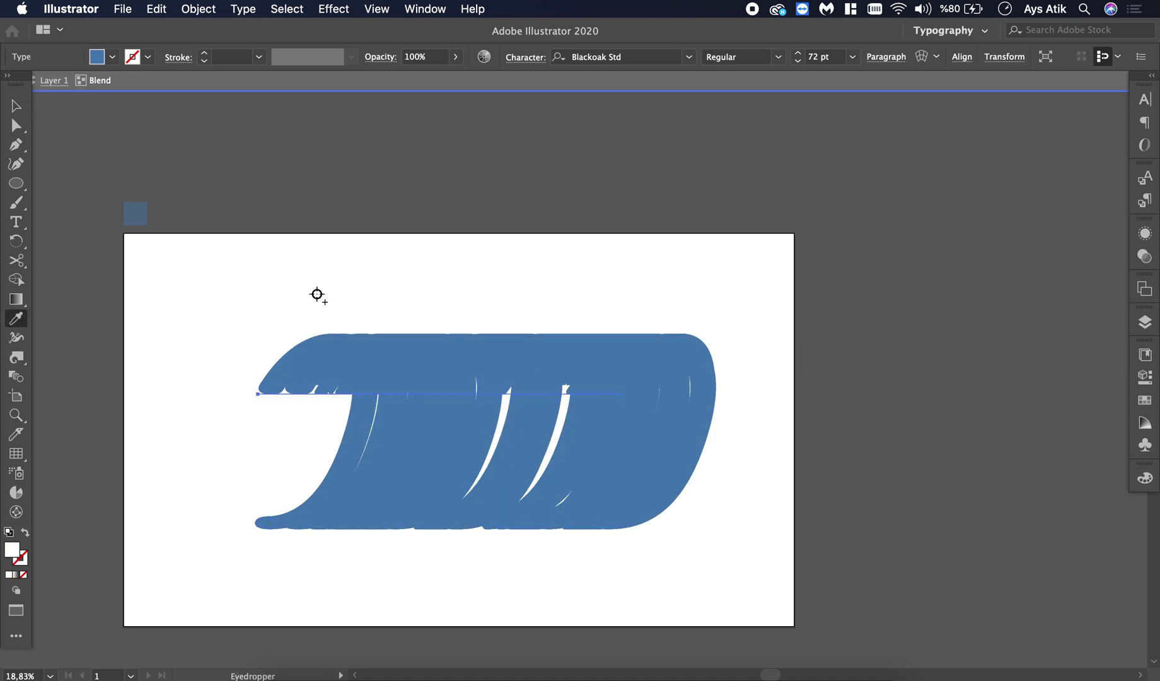
click(317, 295)
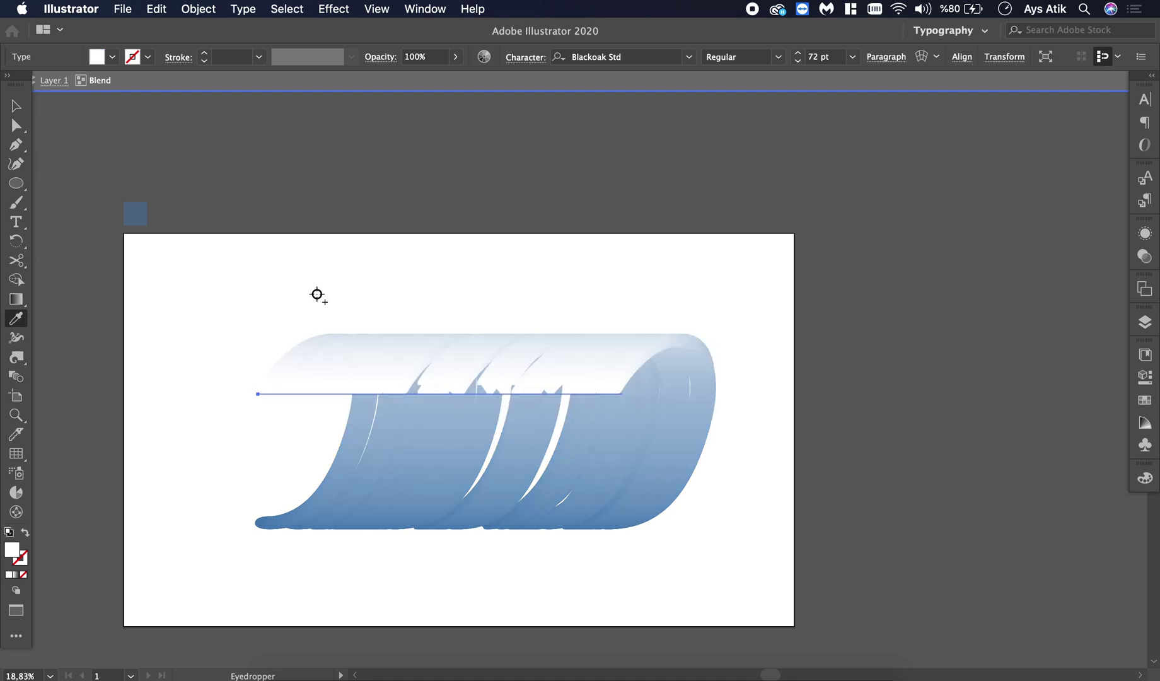
click(16, 105)
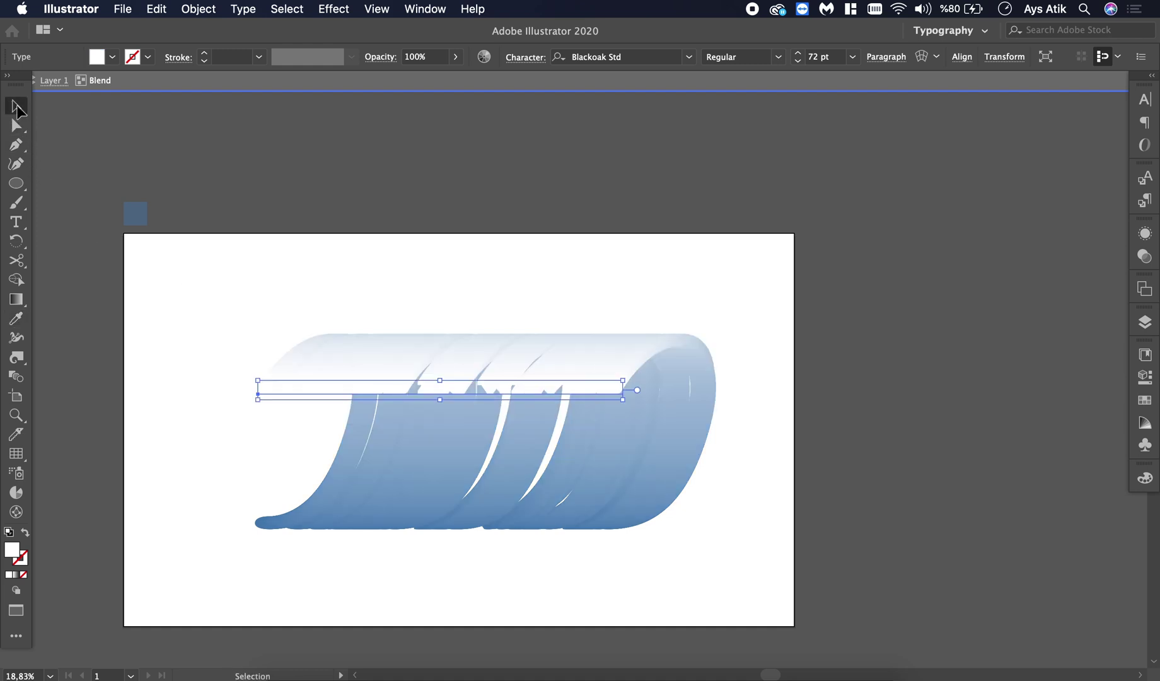
click(199, 444)
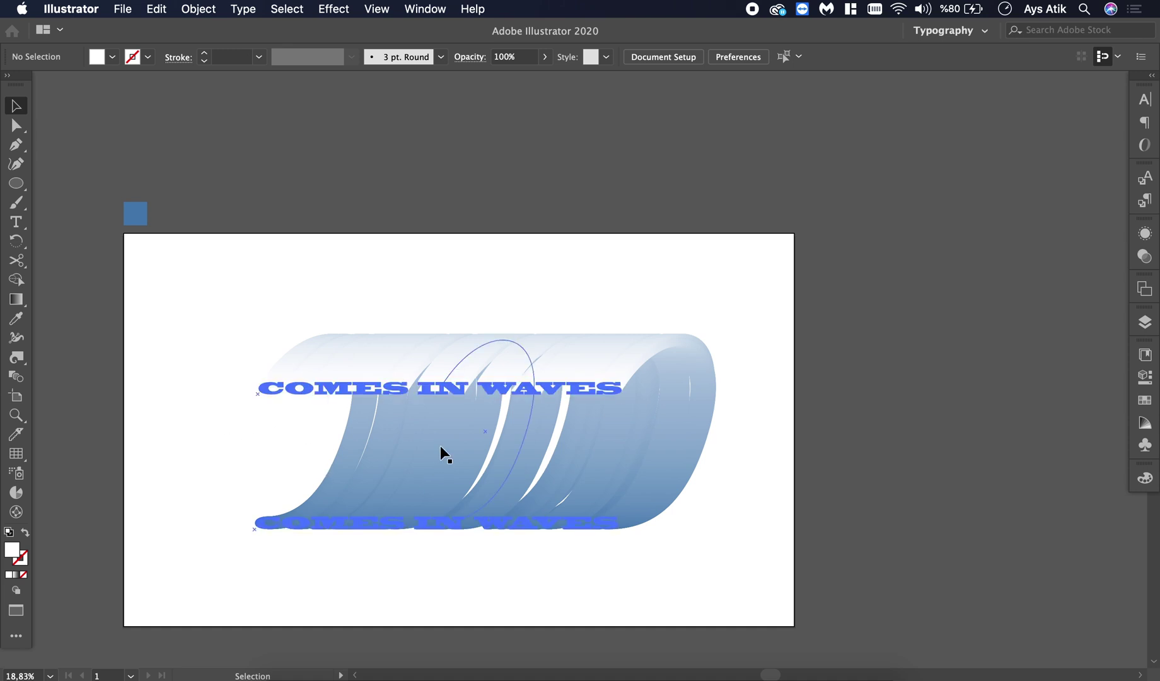
Isolate the blend again and bring its upper white text line to front
click(443, 391)
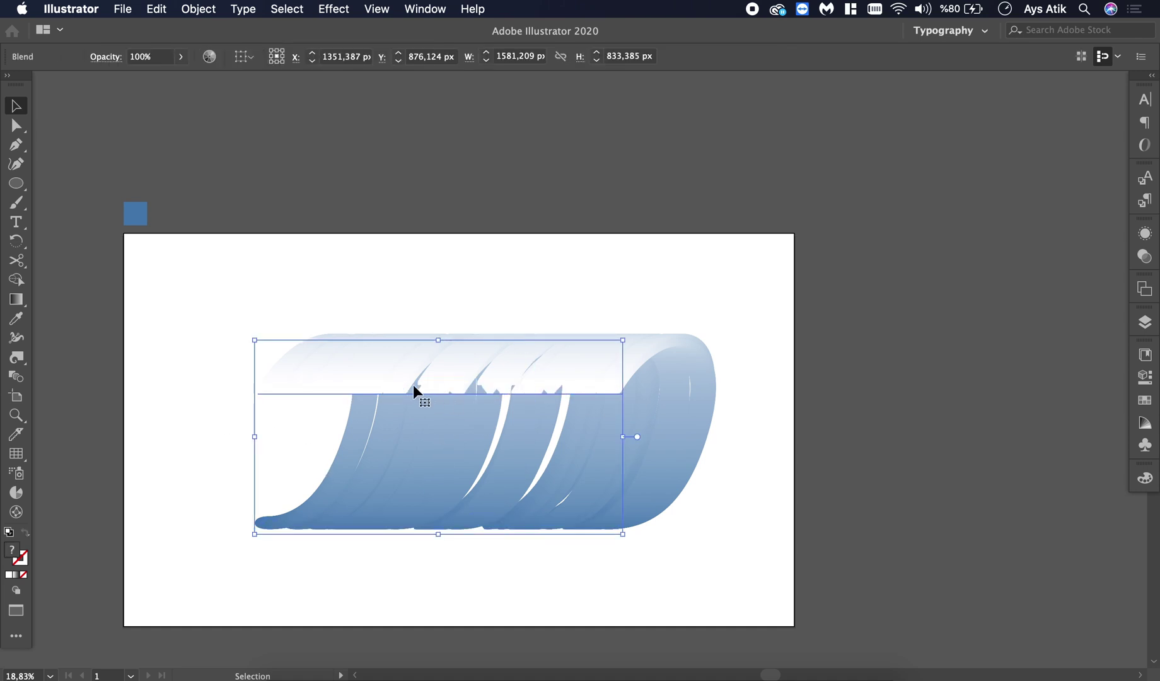
double_click(413, 387)
click(441, 388)
click(418, 389)
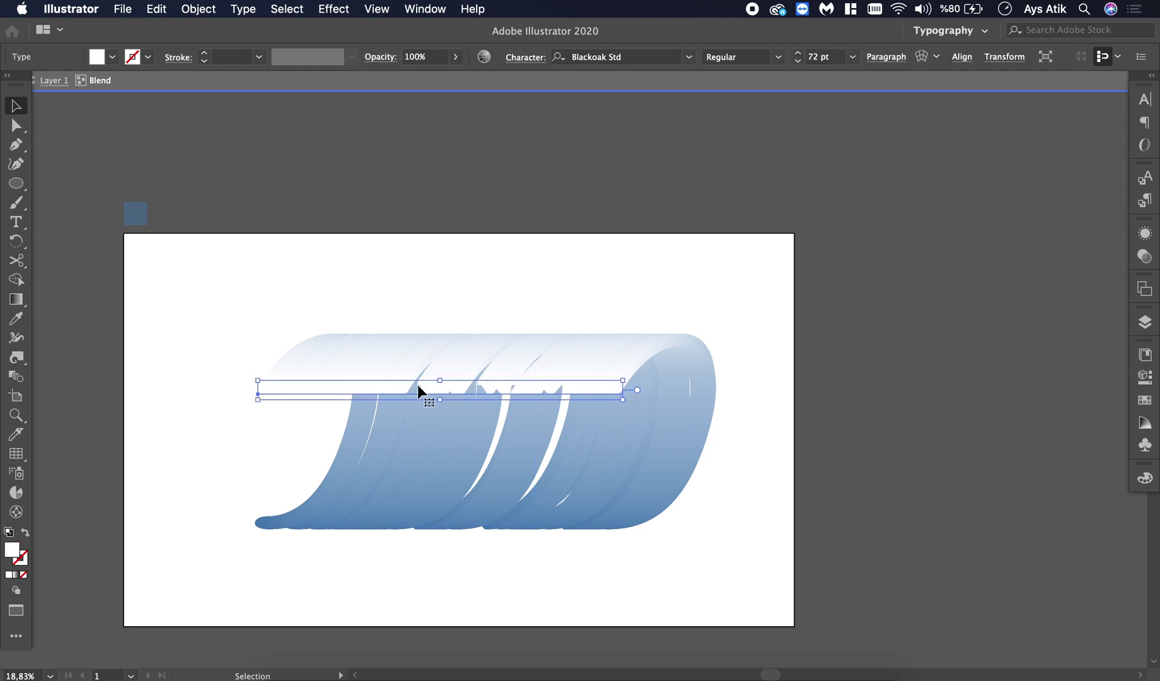
right_click(419, 384)
mouse_move(522, 609)
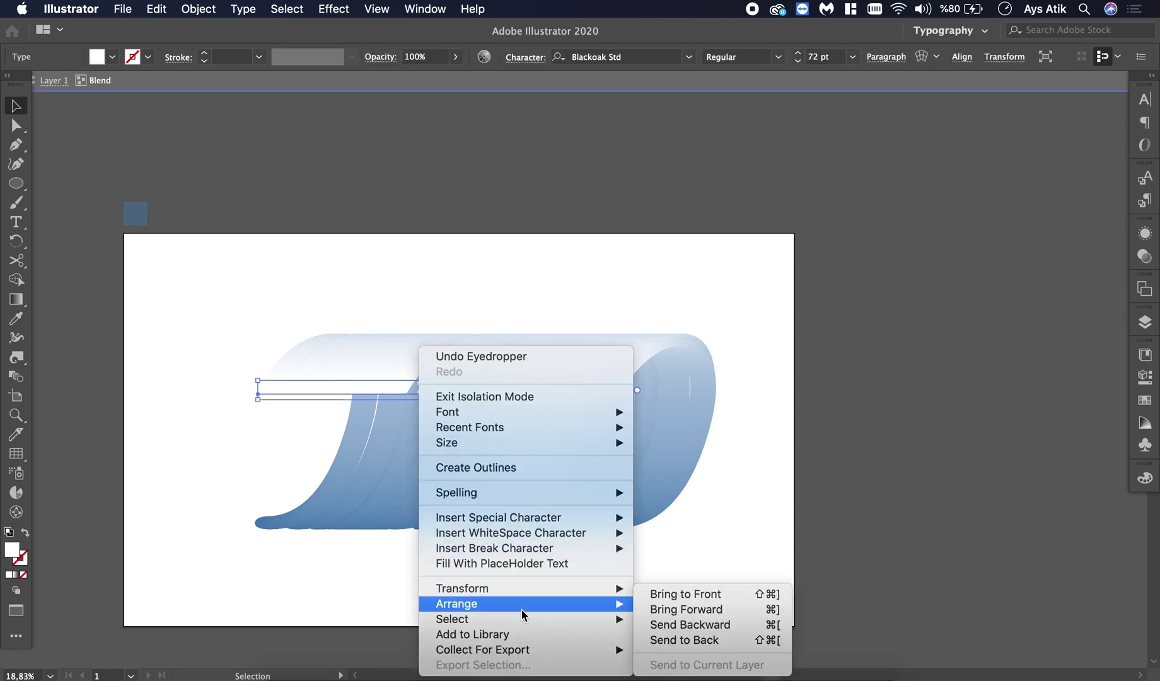
click(657, 599)
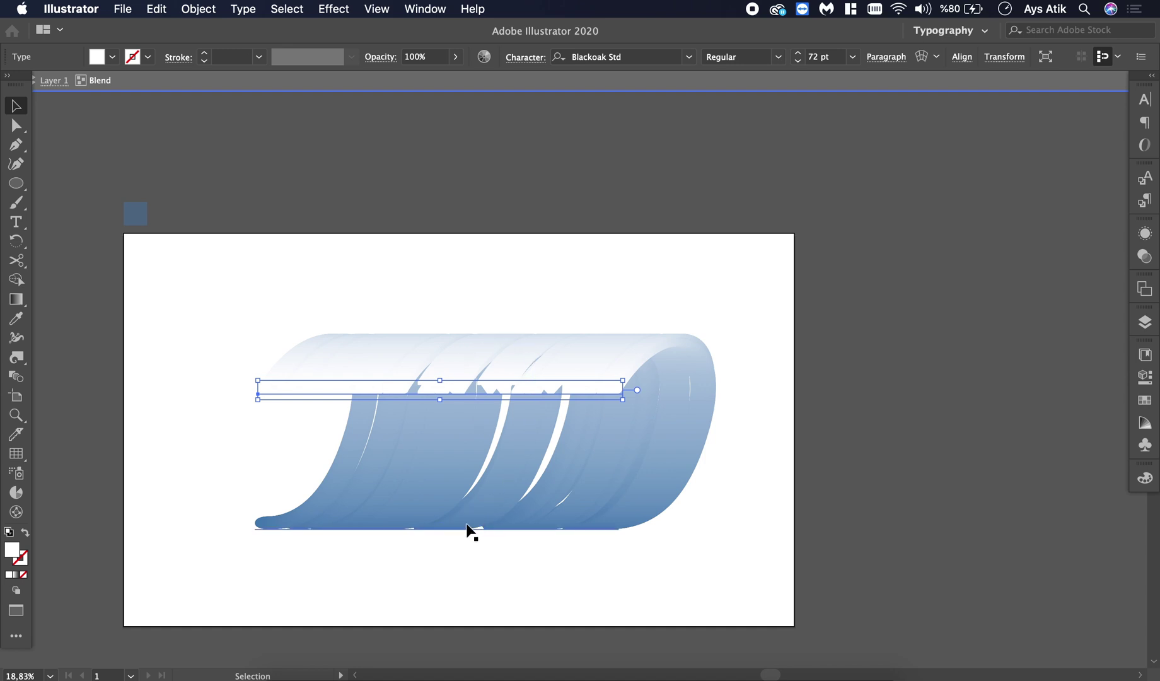
Bring the blend's lower blue text line to front
click(466, 529)
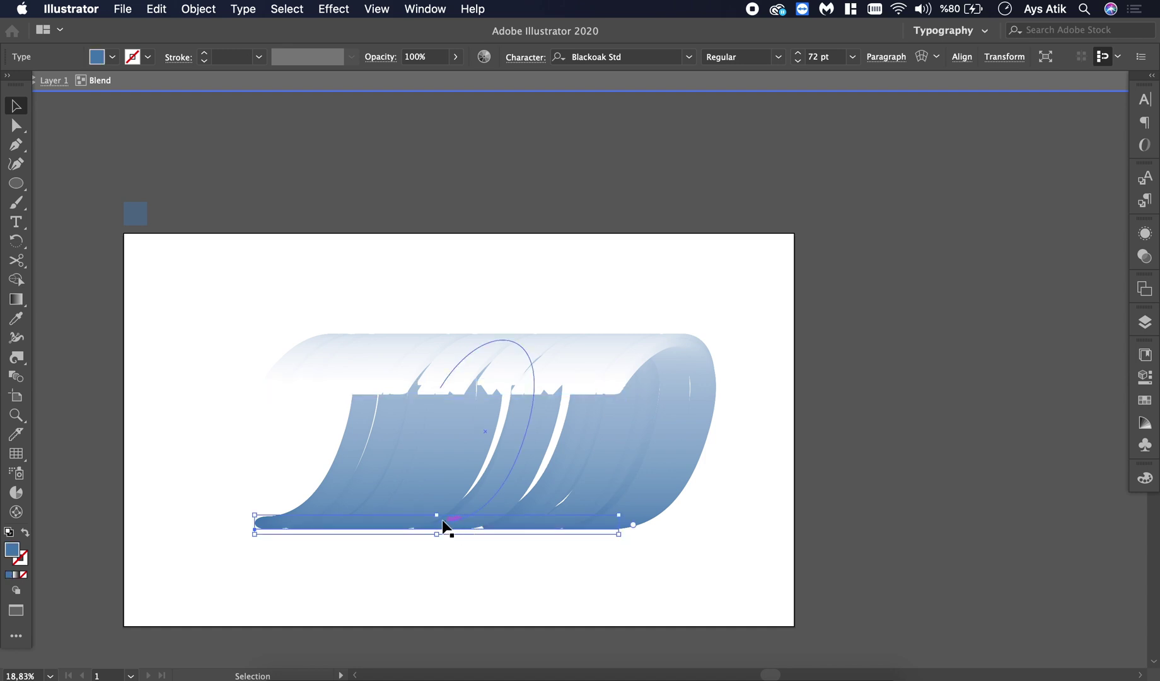
right_click(495, 549)
mouse_move(601, 605)
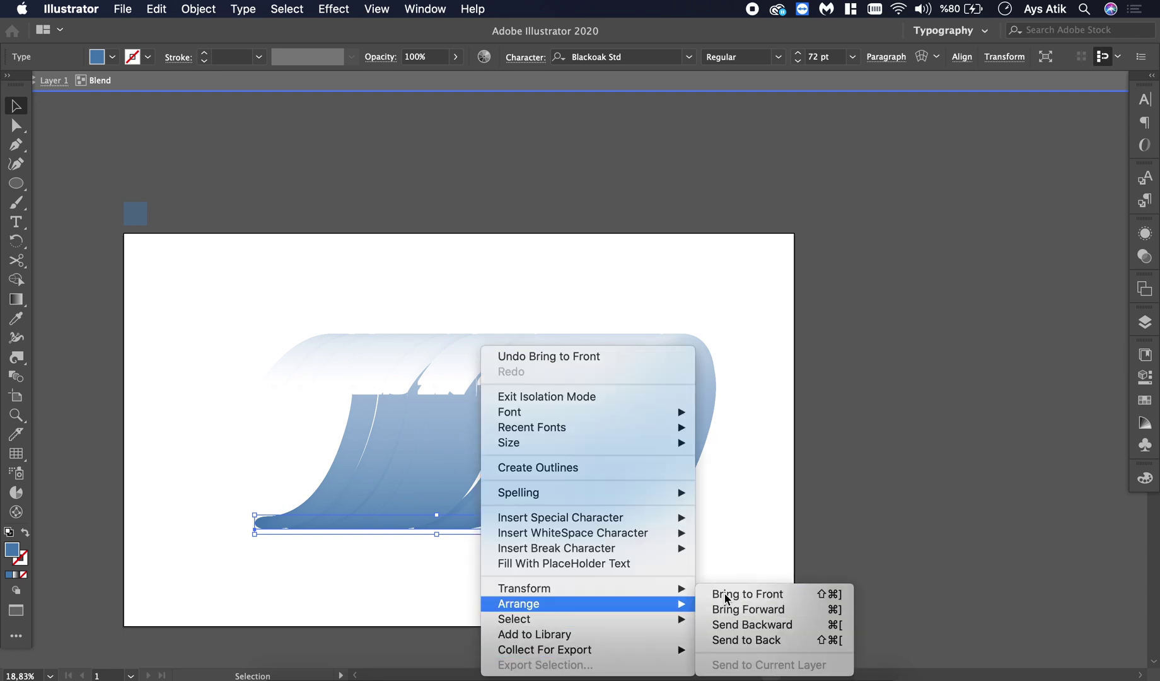
click(725, 594)
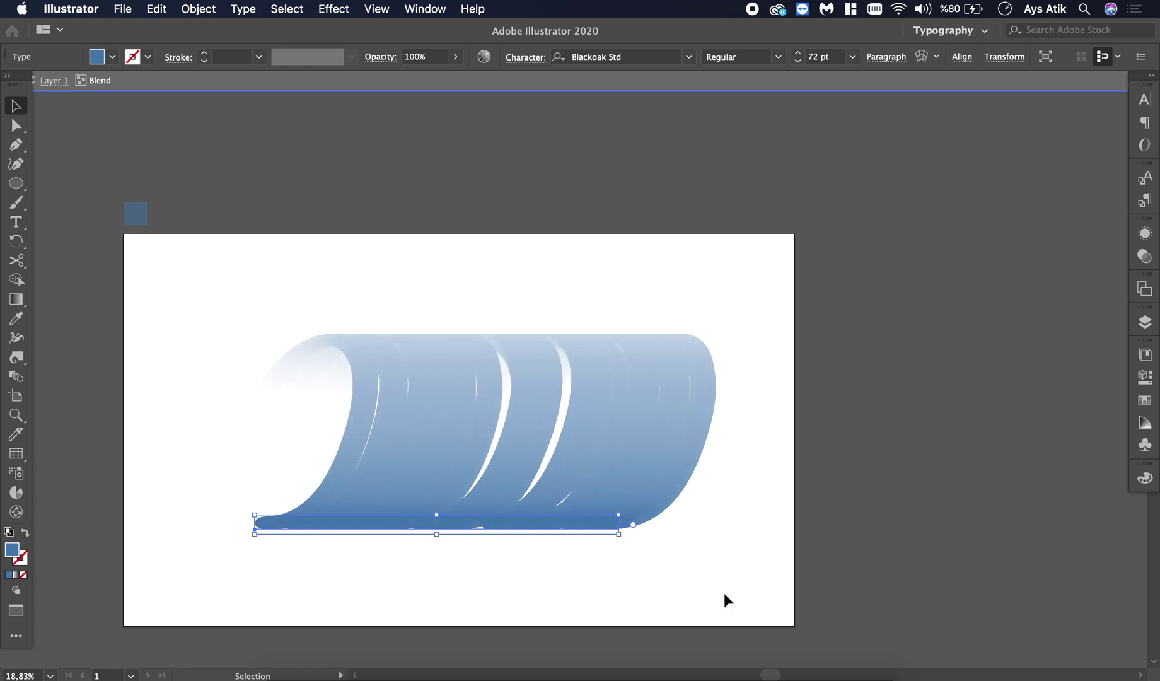
Undo the blend's stacking and color changes and the move of the white lettering off the wave's front edge, and deselect everything
key(a)
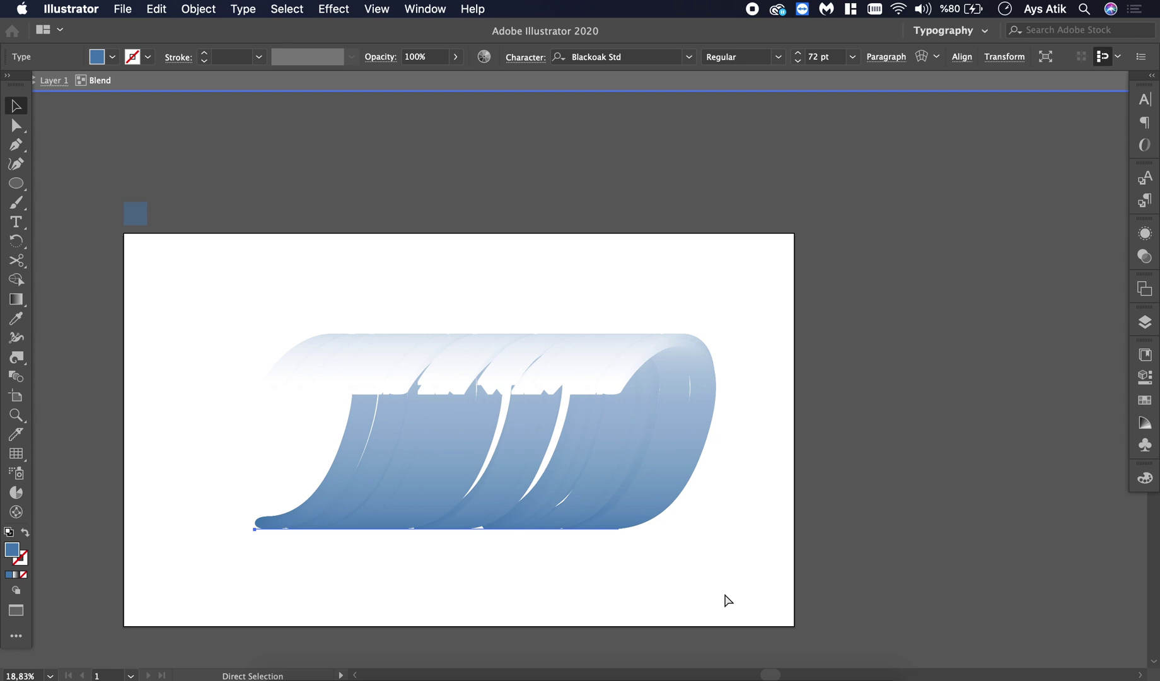
key(alt+super+])
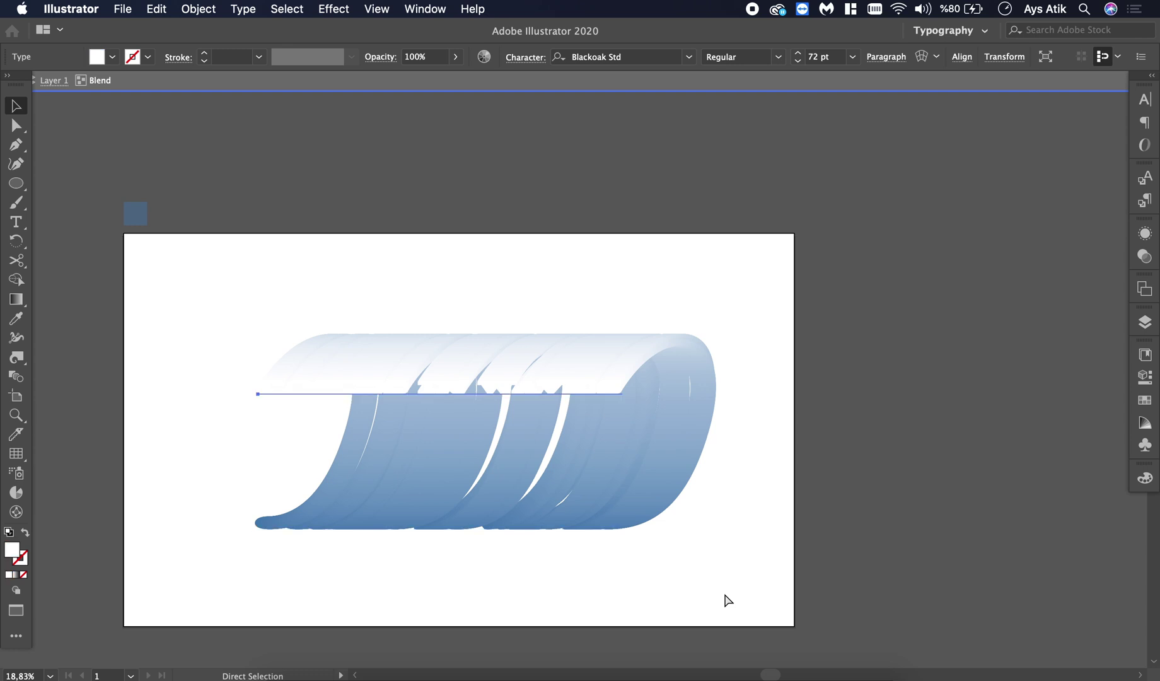
key(super+z)
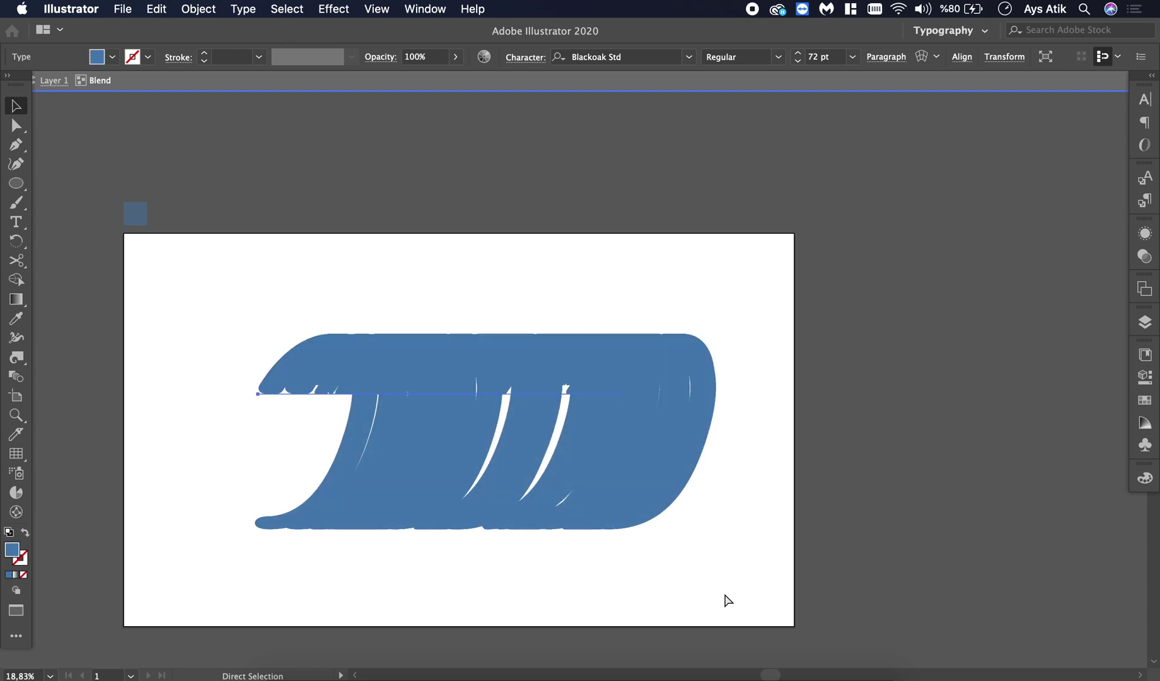
key(super+shift+z)
key(super+shift+z)
click(760, 506)
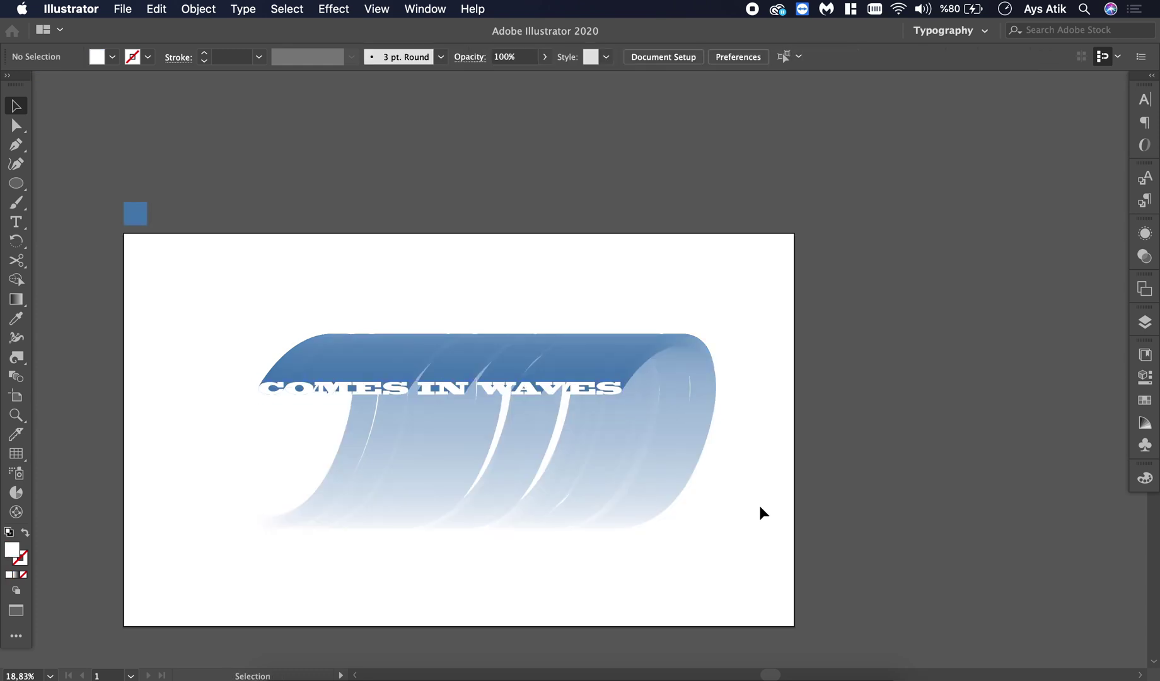
scroll(760, 507, left, 3)
scroll(760, 506, up, 3)
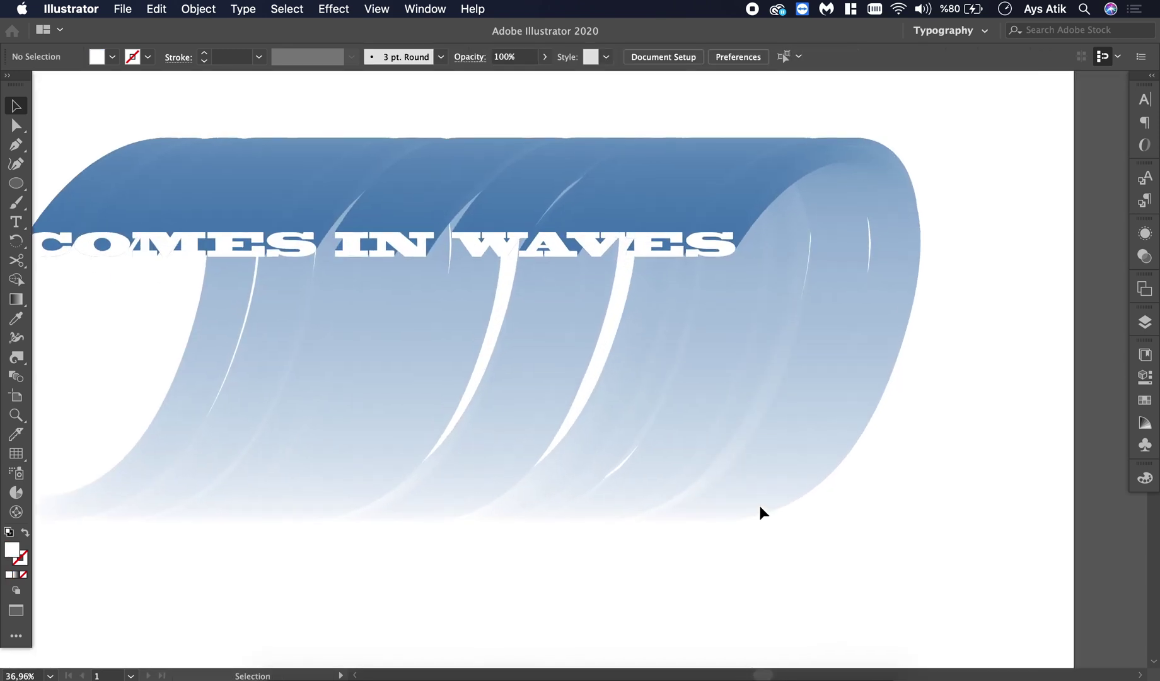